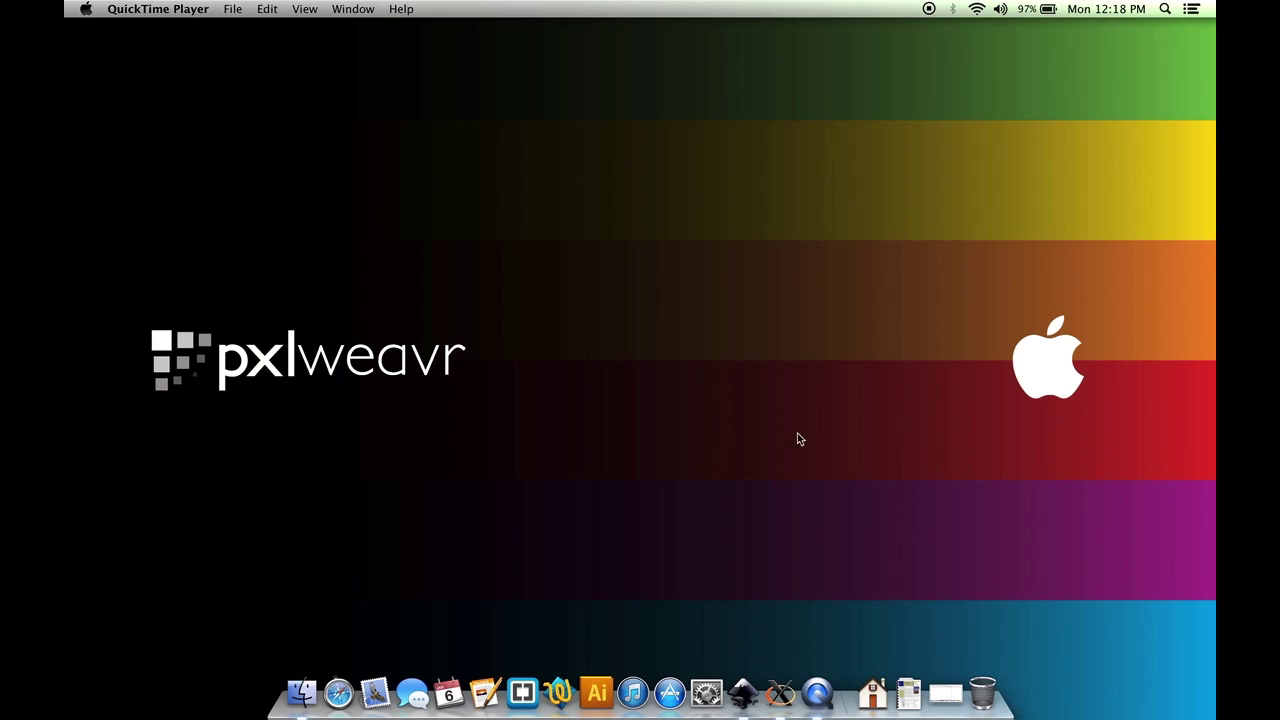
# Restore the minimized 'New document 1' Inkscape window from the Dock.
pyautogui.click(952, 690)
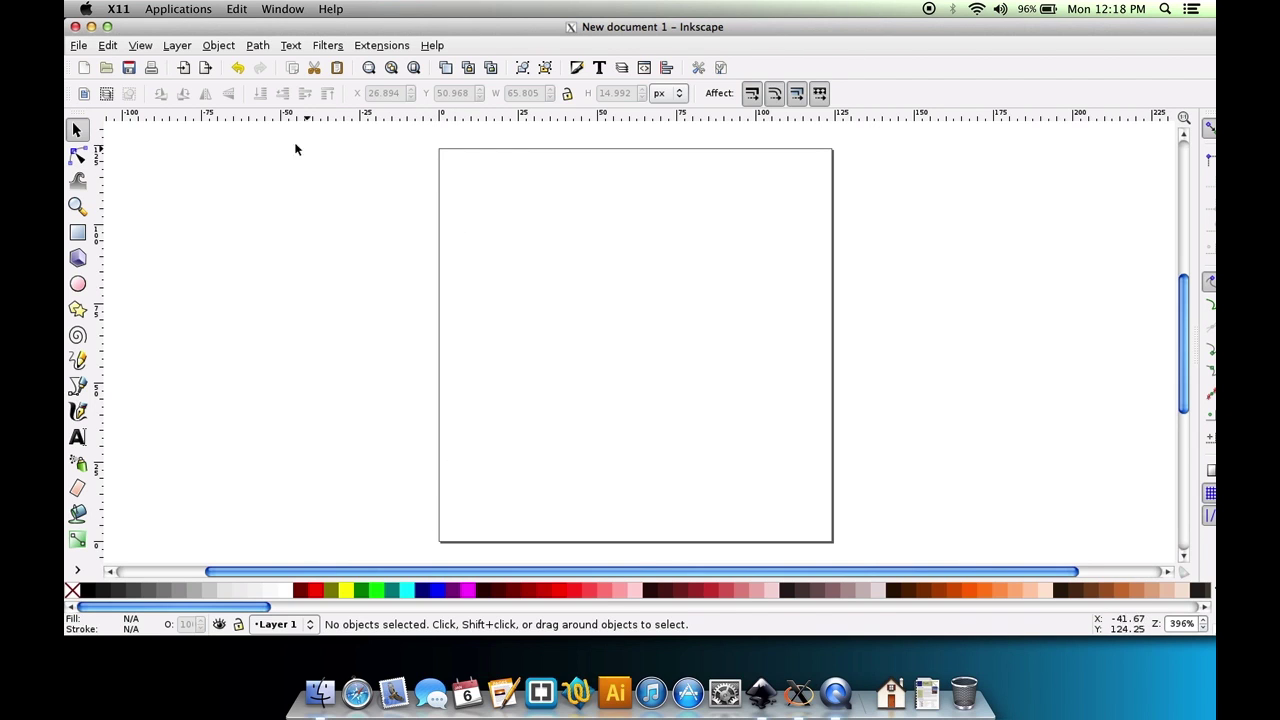
pyautogui.click(76, 46)
pyautogui.click(116, 325)
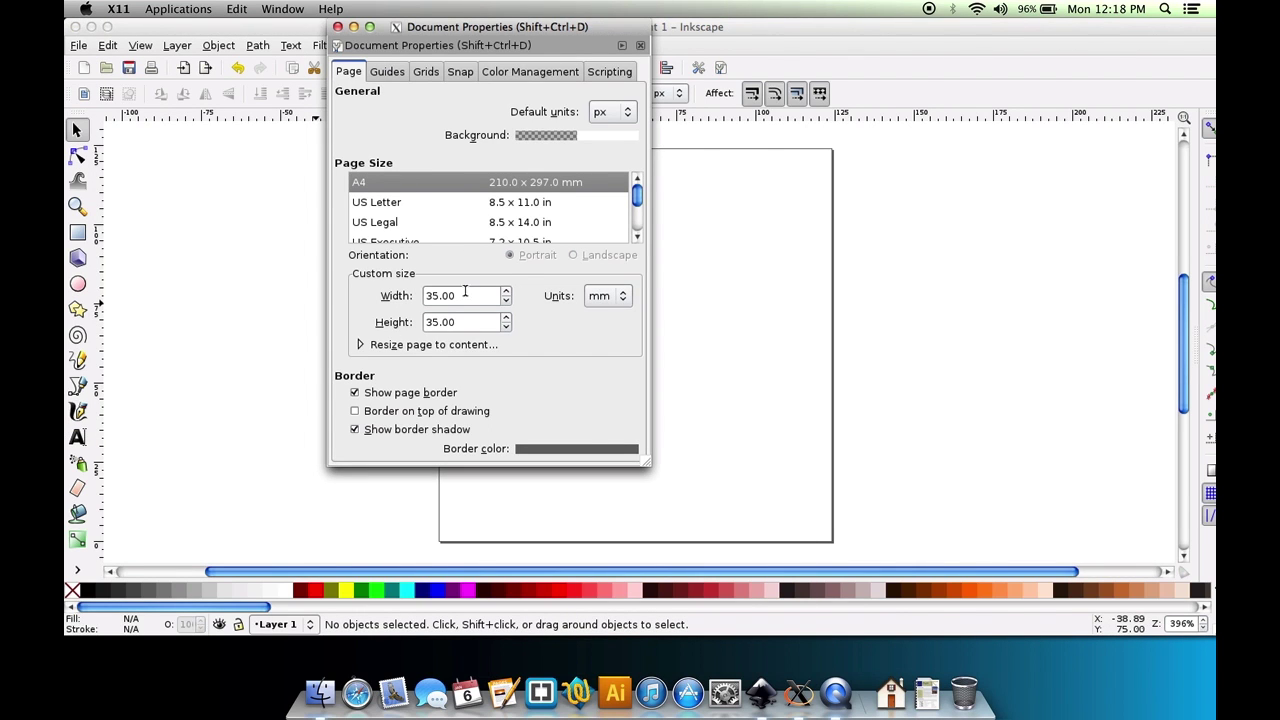
pyautogui.click(338, 27)
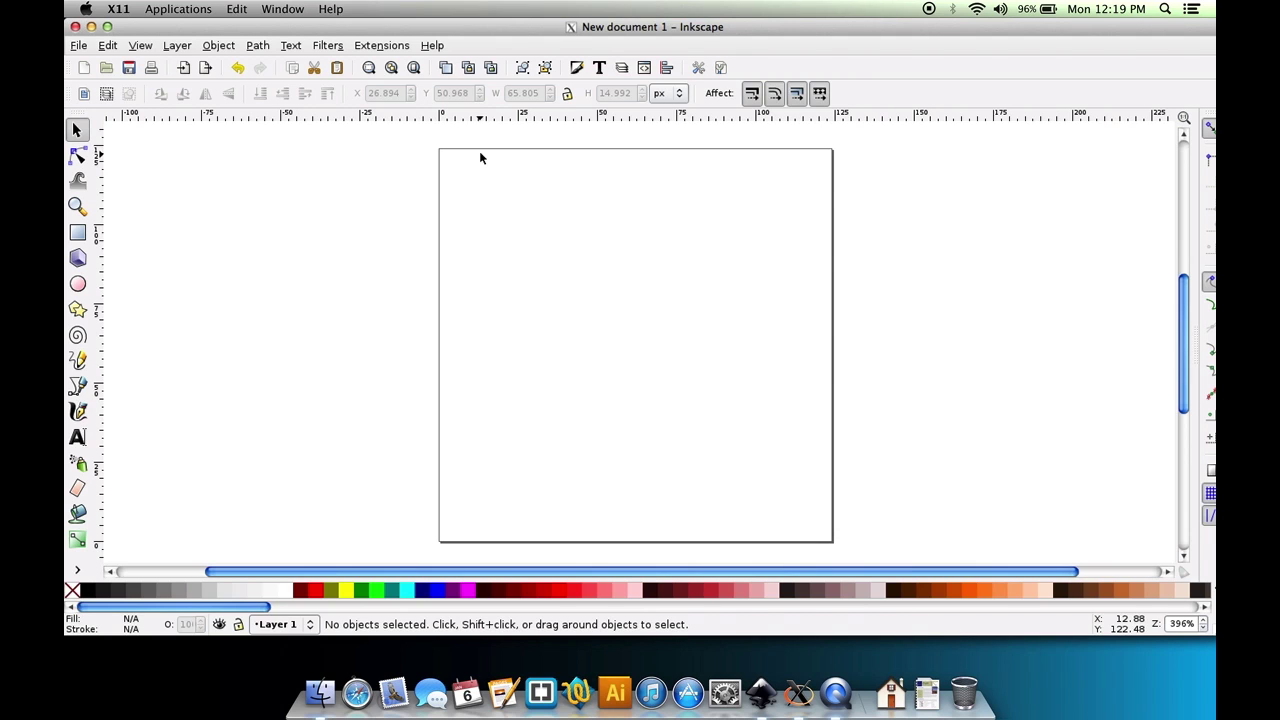
# Type 'engravR' on the page with the Text tool, select it, and open Text and Font.
pyautogui.click(77, 438)
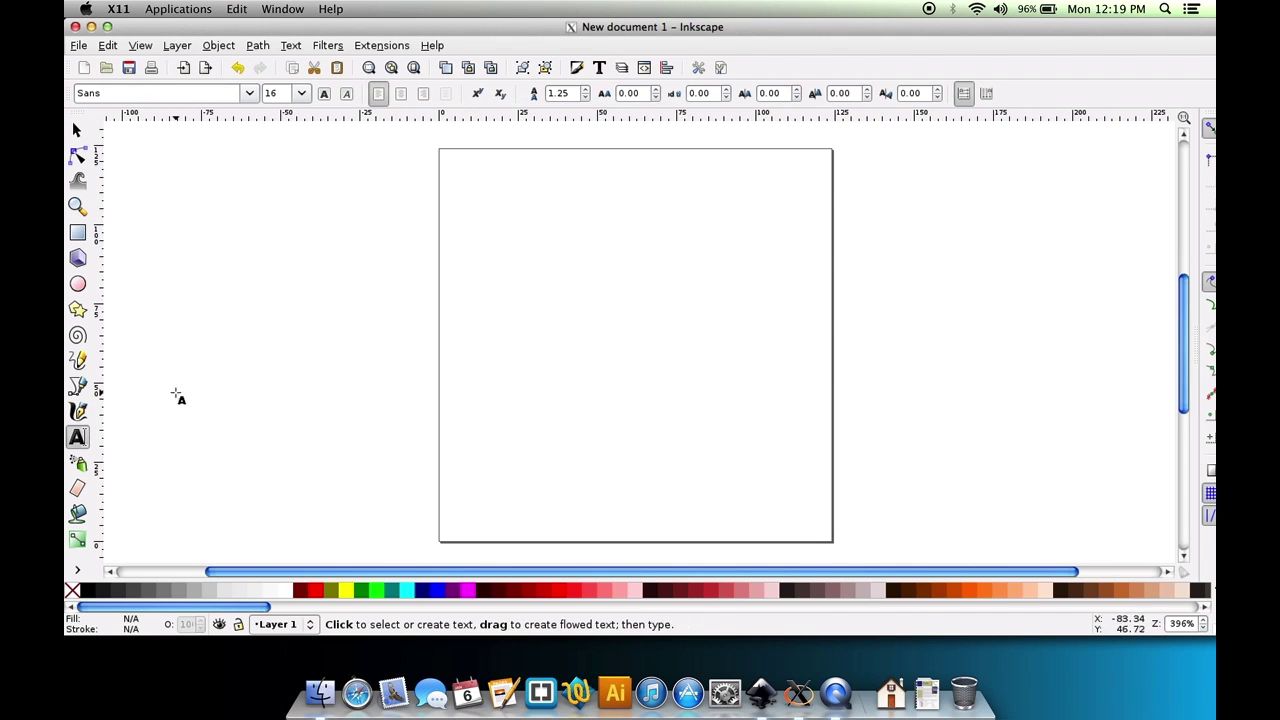
pyautogui.click(529, 319)
pyautogui.write('e')
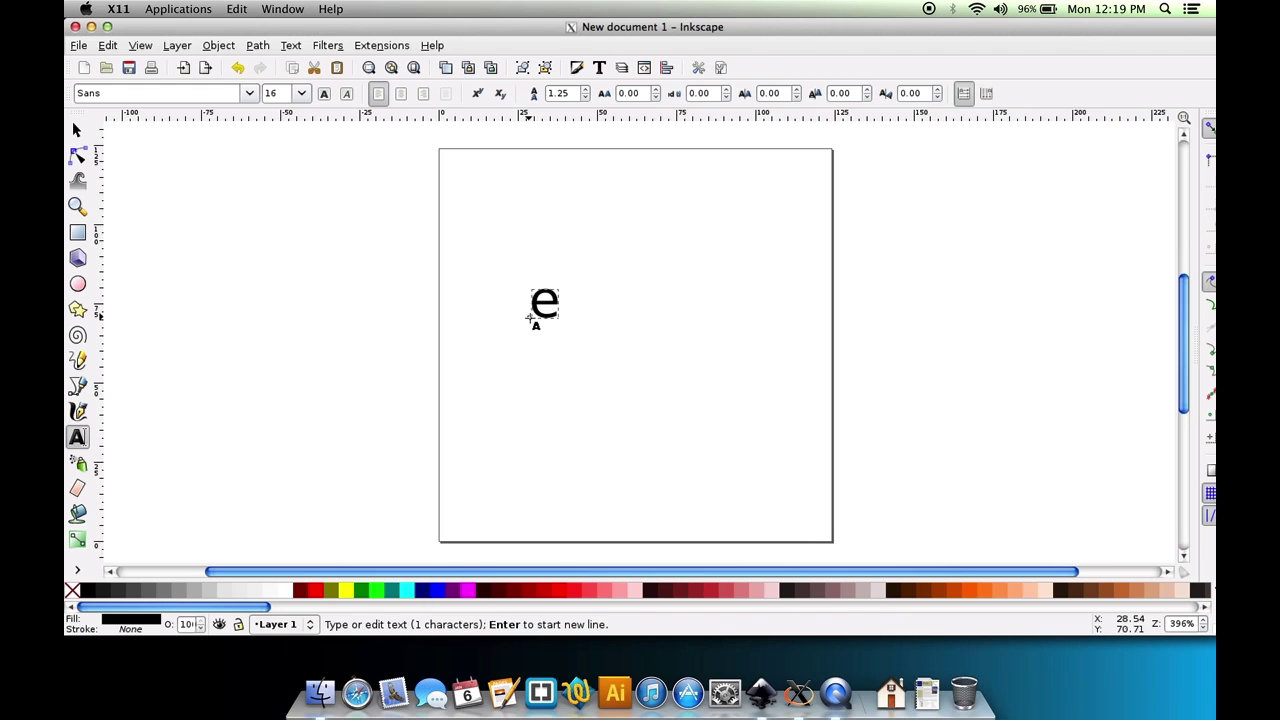
pyautogui.write('ngravR')
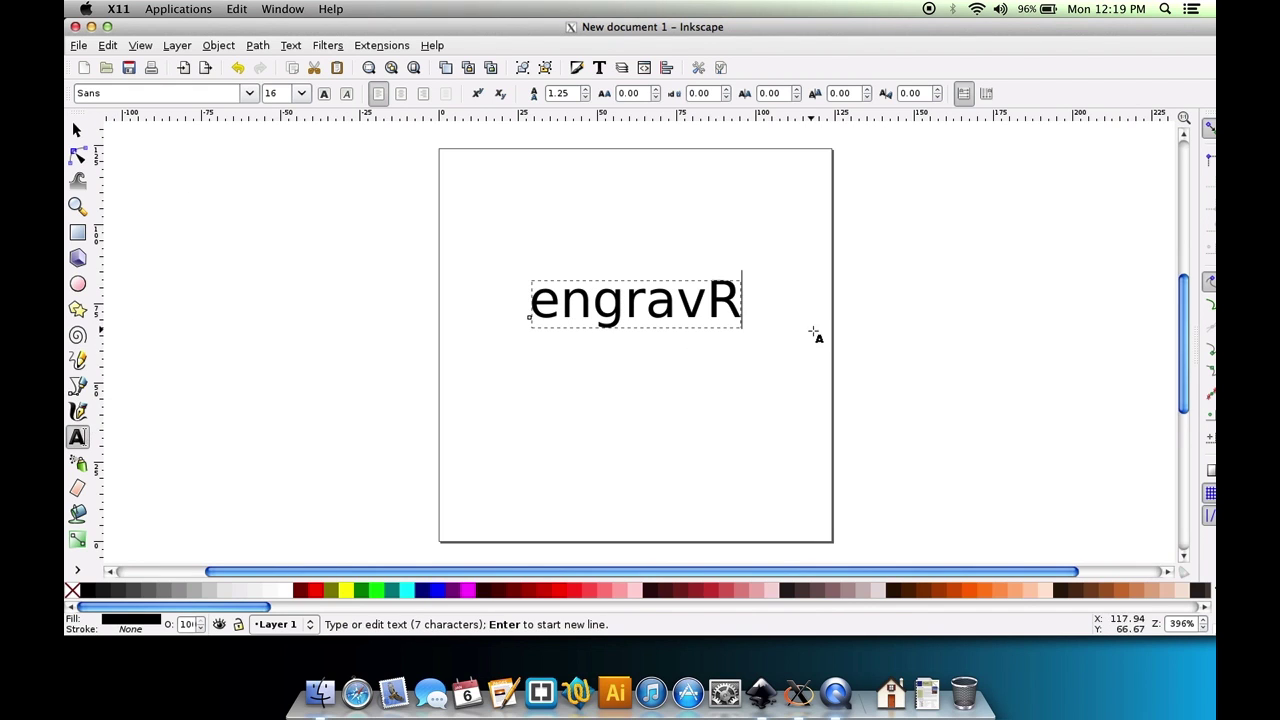
pyautogui.moveTo(743, 302); pyautogui.dragTo(516, 291)
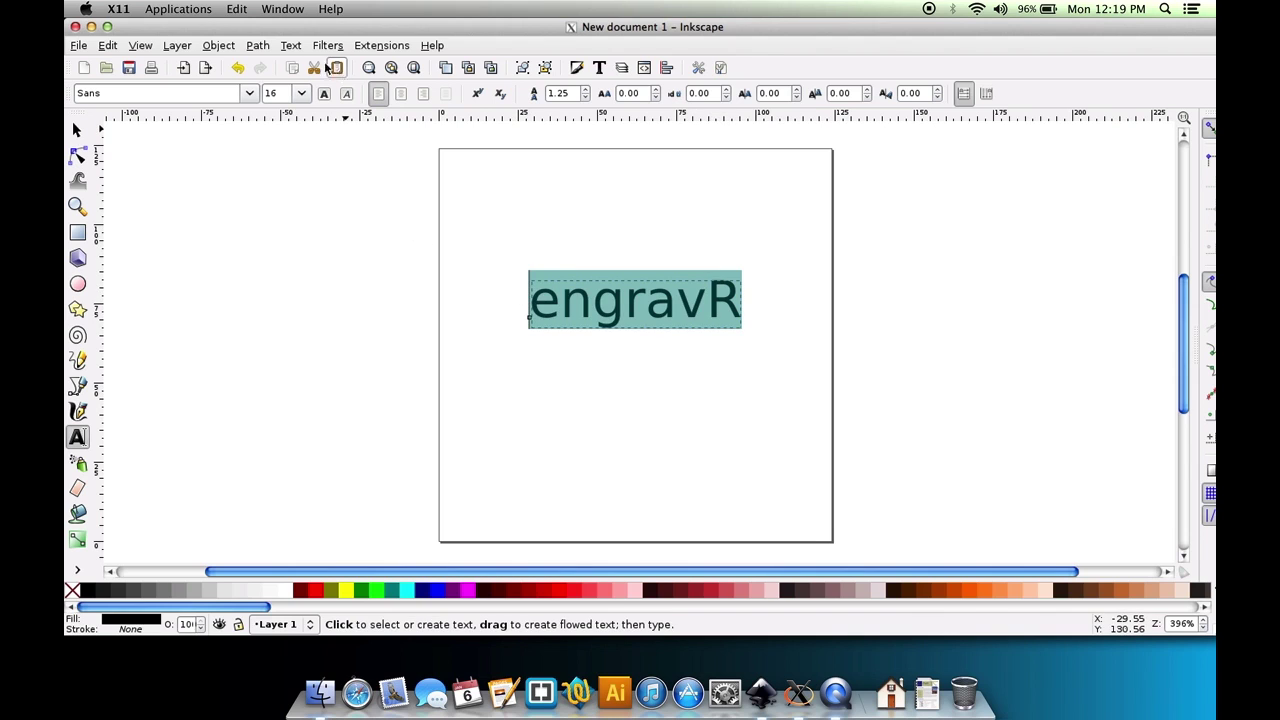
pyautogui.click(599, 67)
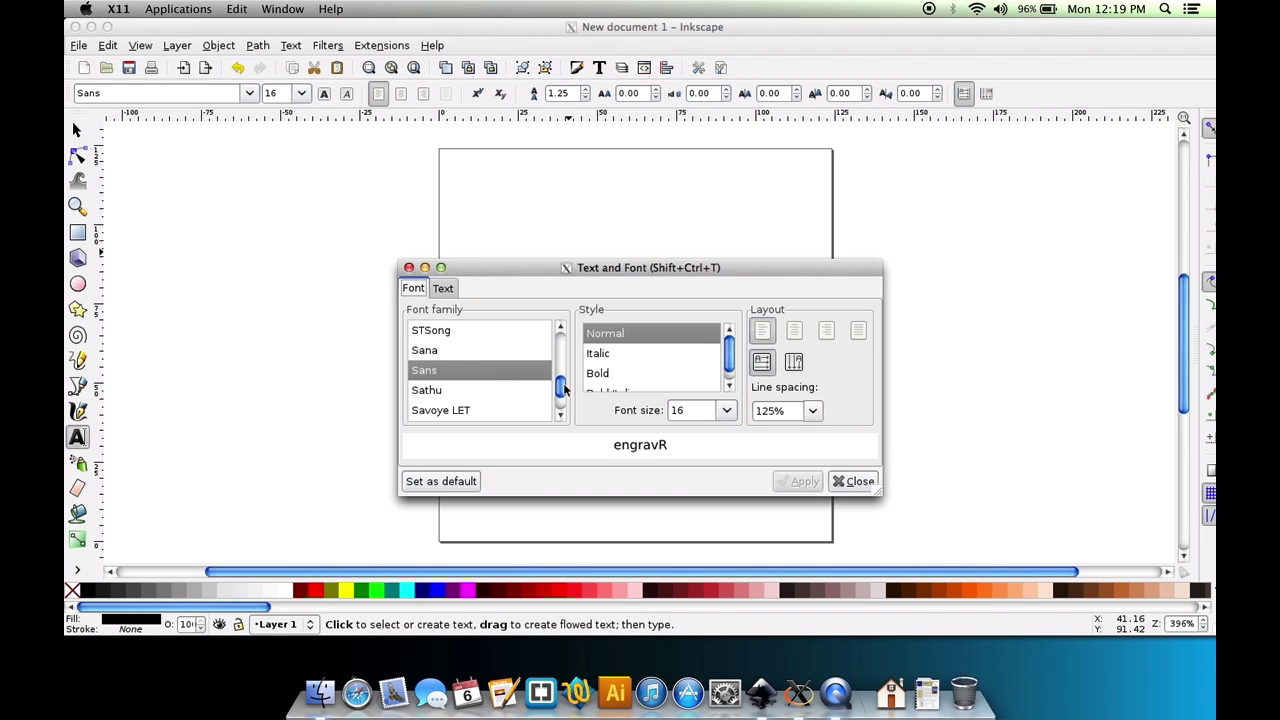
# Apply the Myriad Pro family in Semi-Bold style to the engravR text.
pyautogui.moveTo(561, 392)
pyautogui.mouseDown()
pyautogui.moveTo(560, 352)
pyautogui.moveTo(558, 380)
pyautogui.mouseUp()
pyautogui.click(505, 391)
pyautogui.press('Down')
pyautogui.press('Down')
pyautogui.press('Down')
pyautogui.press('Down')
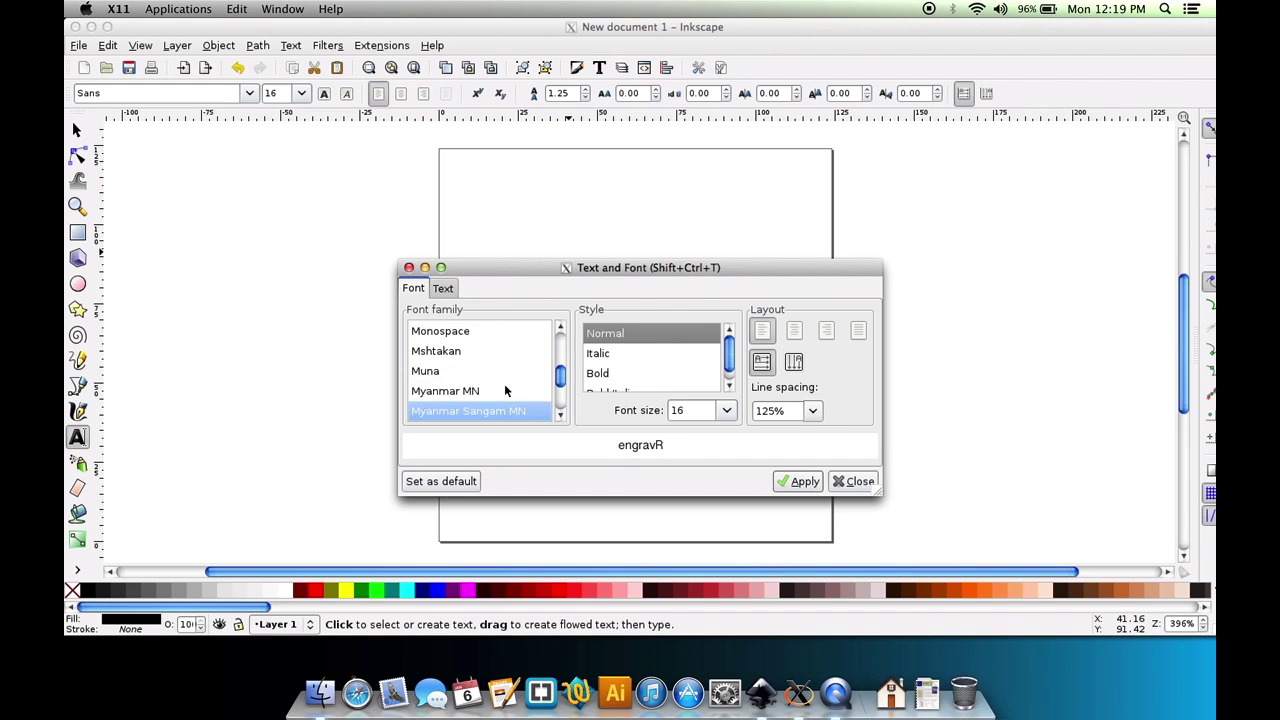
pyautogui.press('Up')
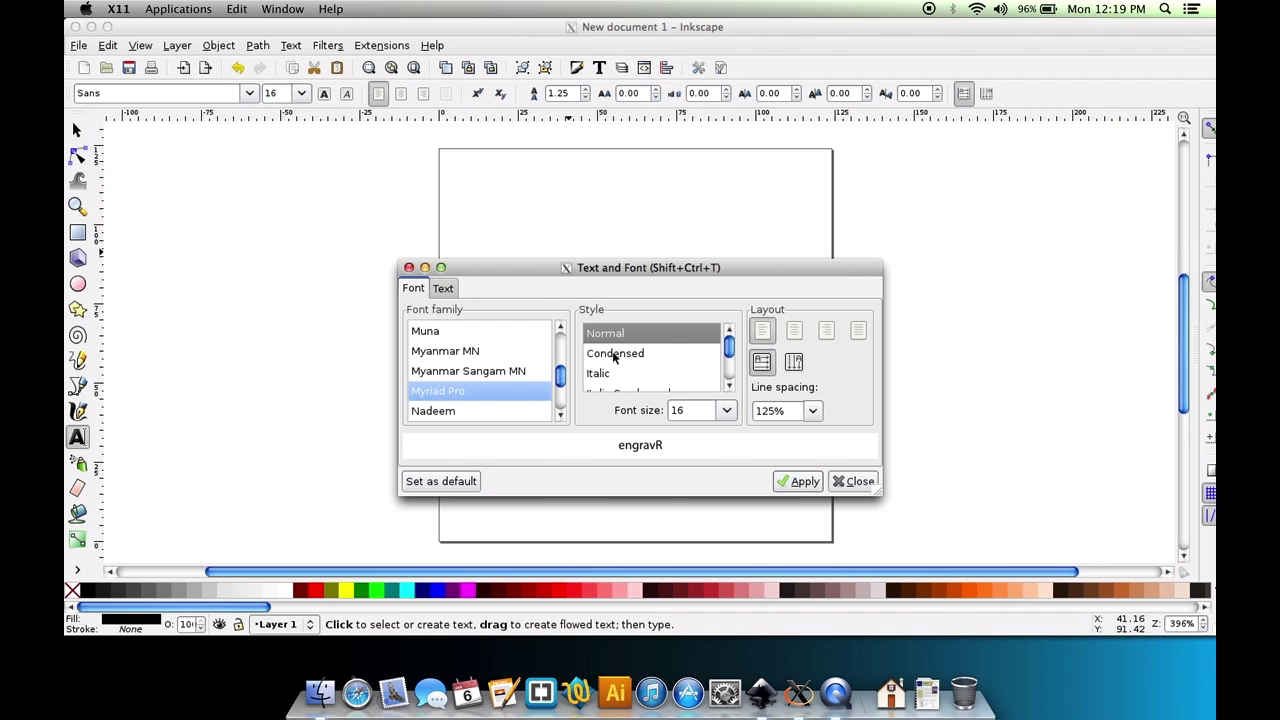
pyautogui.scroll(-2, 617, 356)
pyautogui.scroll(-1, 615, 378)
pyautogui.scroll(-1, 615, 378)
pyautogui.scroll(2, 615, 378)
pyautogui.scroll(-3, 615, 378)
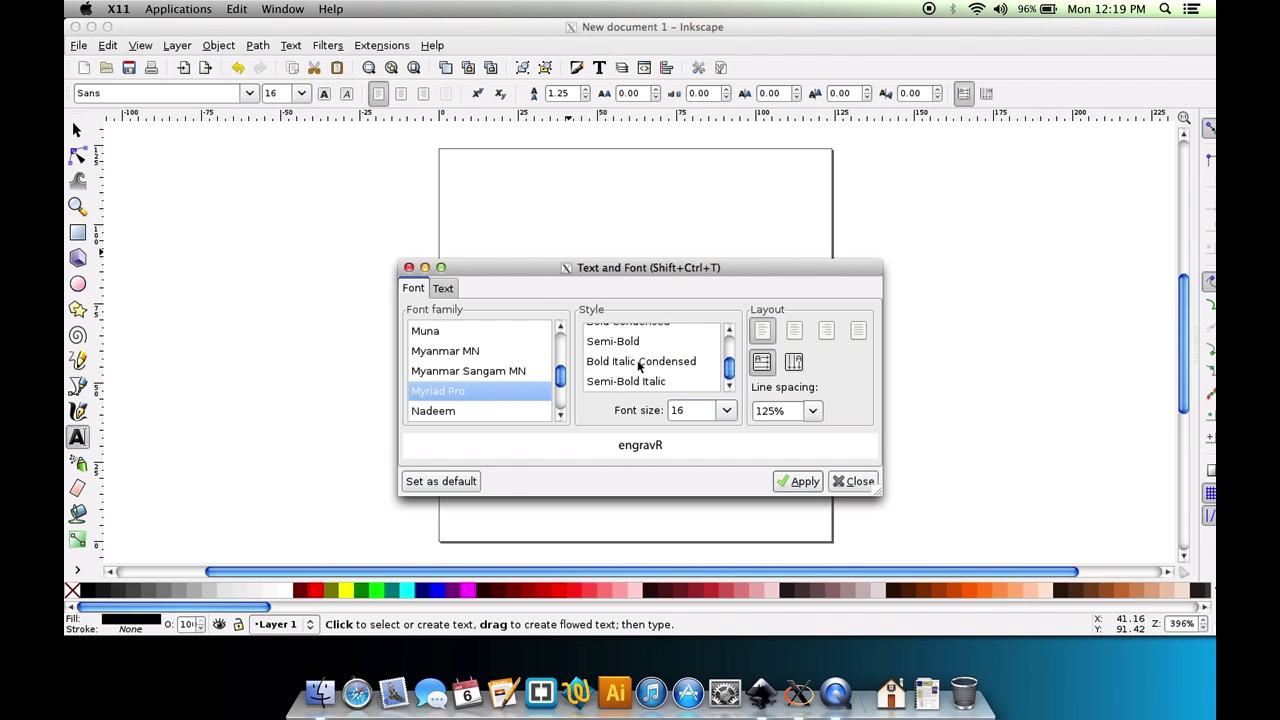
pyautogui.click(638, 344)
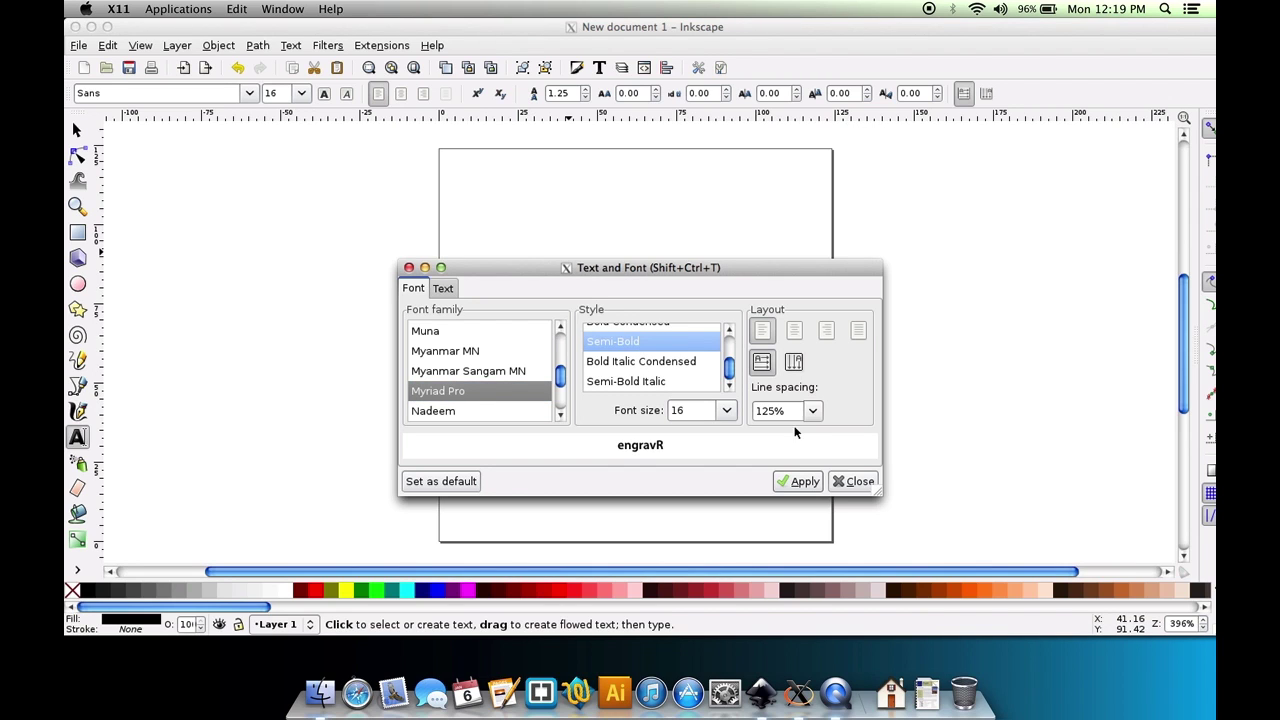
pyautogui.click(808, 481)
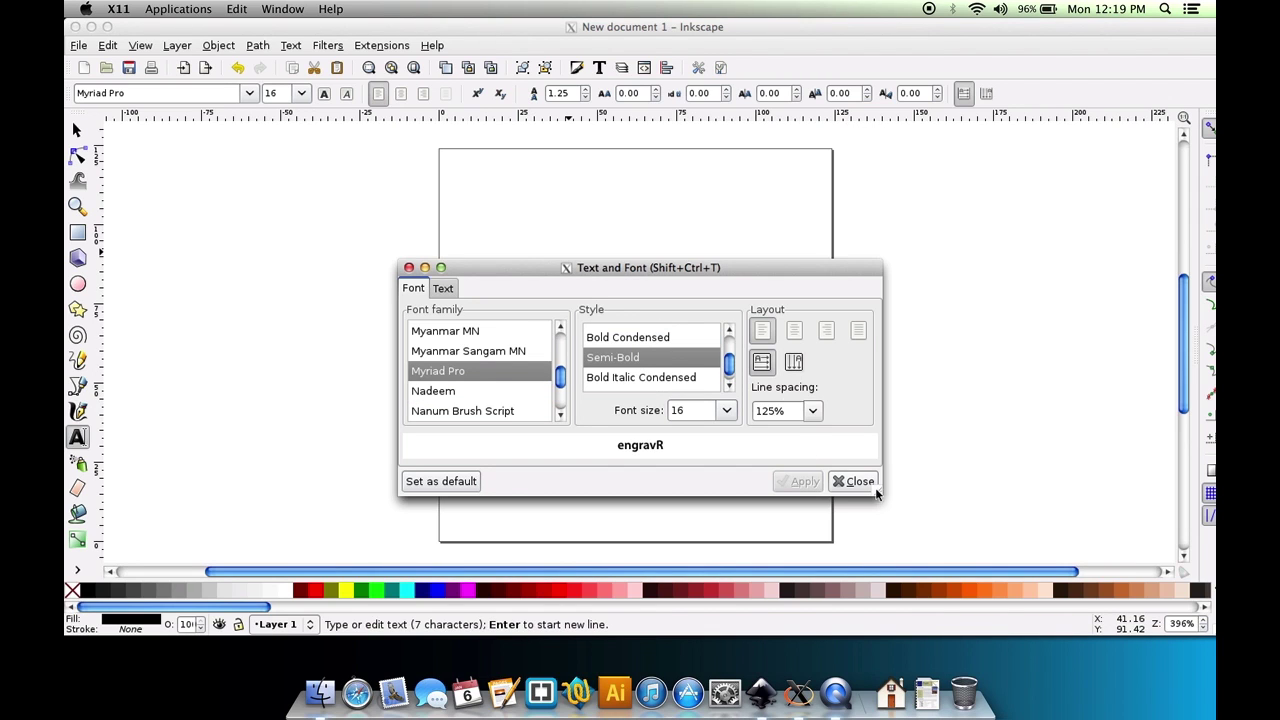
# Close the font dialog, set the text size to 36 and move it left and down.
pyautogui.click(852, 481)
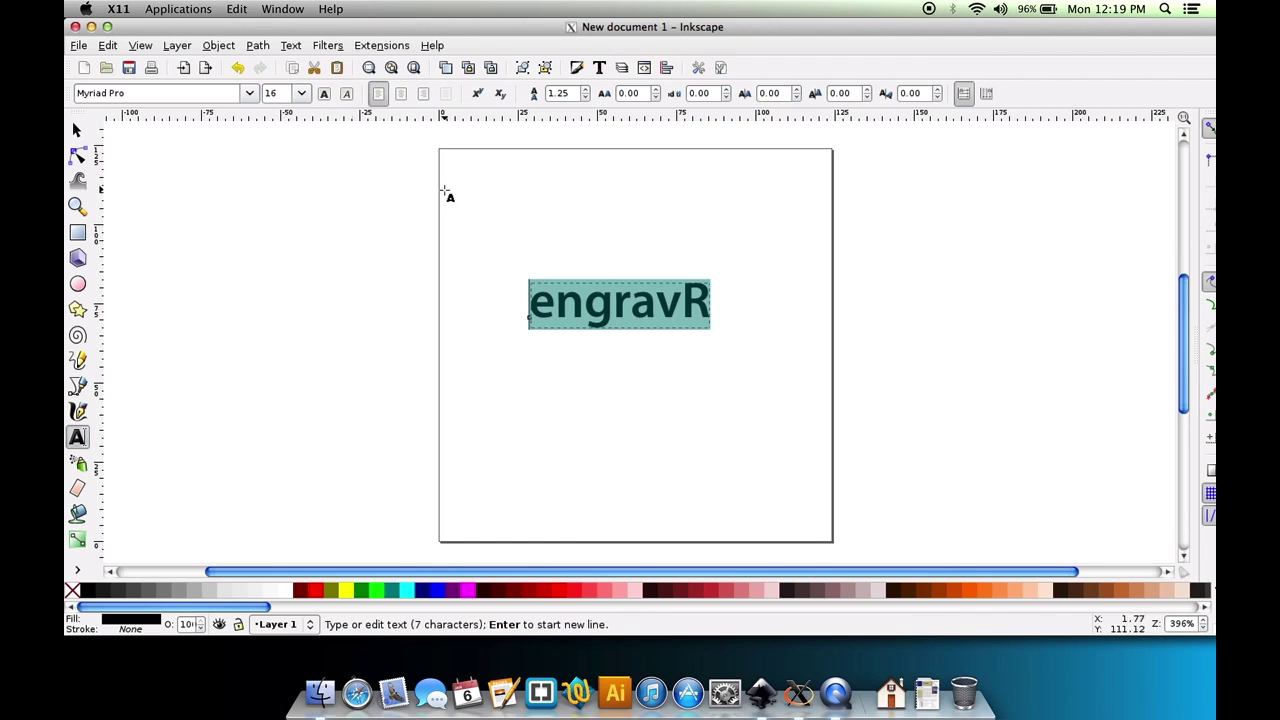
pyautogui.click(301, 93)
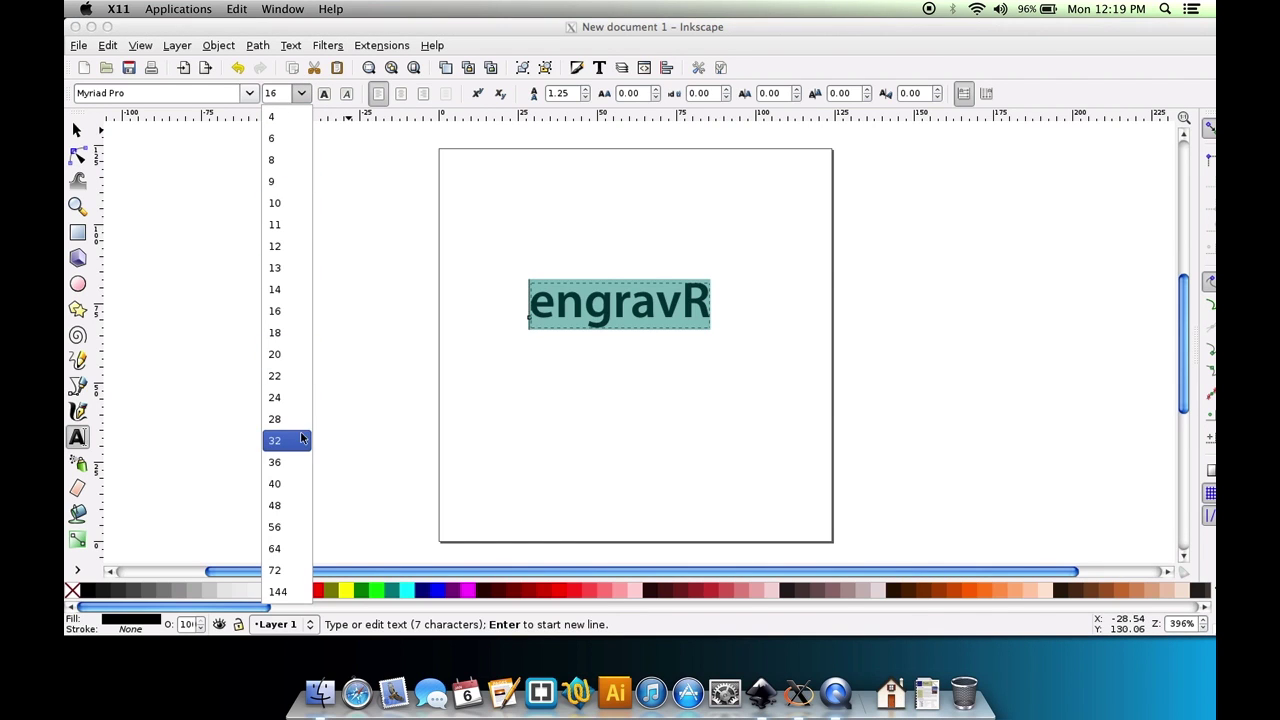
pyautogui.click(289, 464)
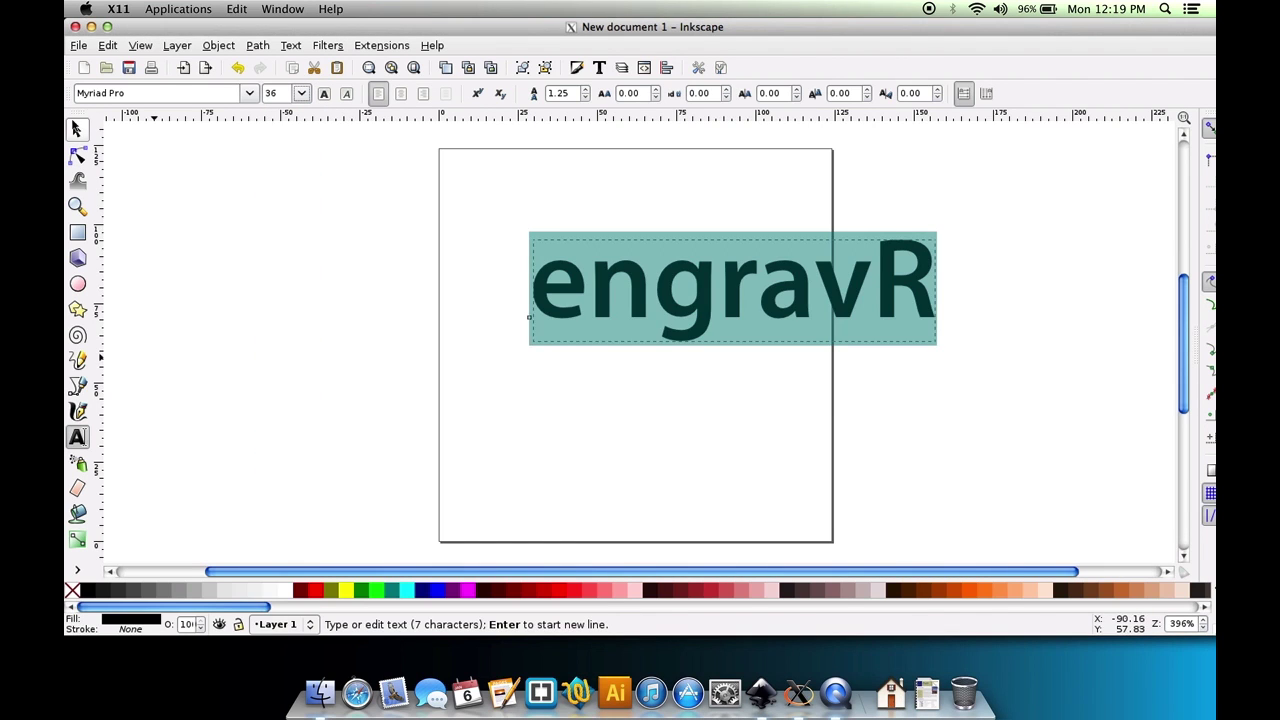
pyautogui.click(77, 130)
pyautogui.moveTo(655, 300); pyautogui.dragTo(540, 340)
# Resize the engravR text to 32 and center it on the page.
pyautogui.click(77, 438)
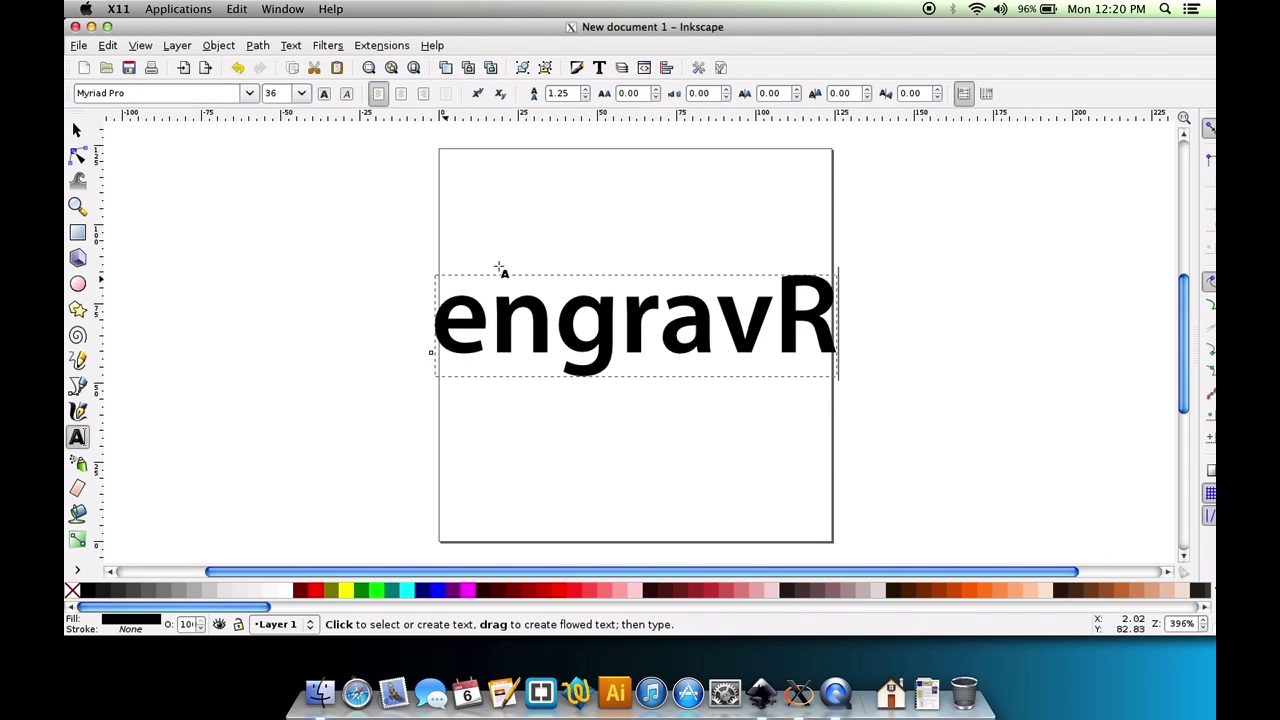
pyautogui.moveTo(455, 295); pyautogui.dragTo(437, 240)
pyautogui.click(792, 337)
pyautogui.click(301, 93)
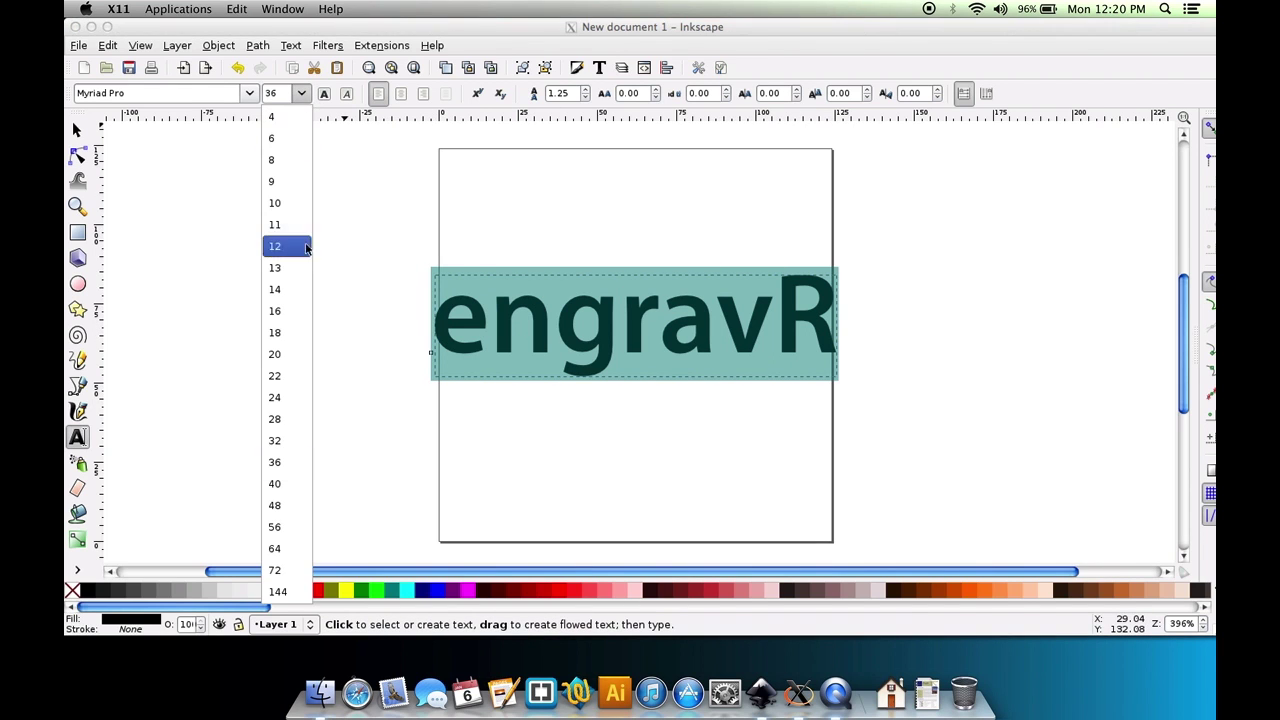
pyautogui.click(282, 444)
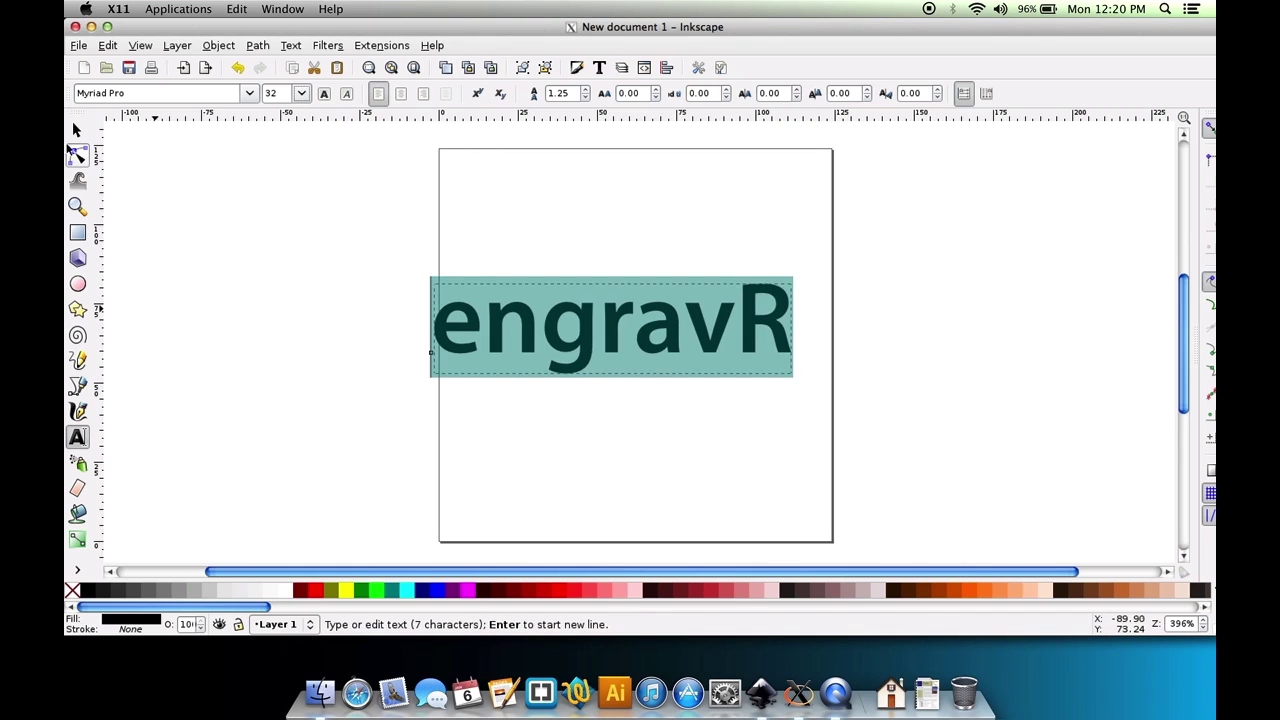
pyautogui.click(77, 130)
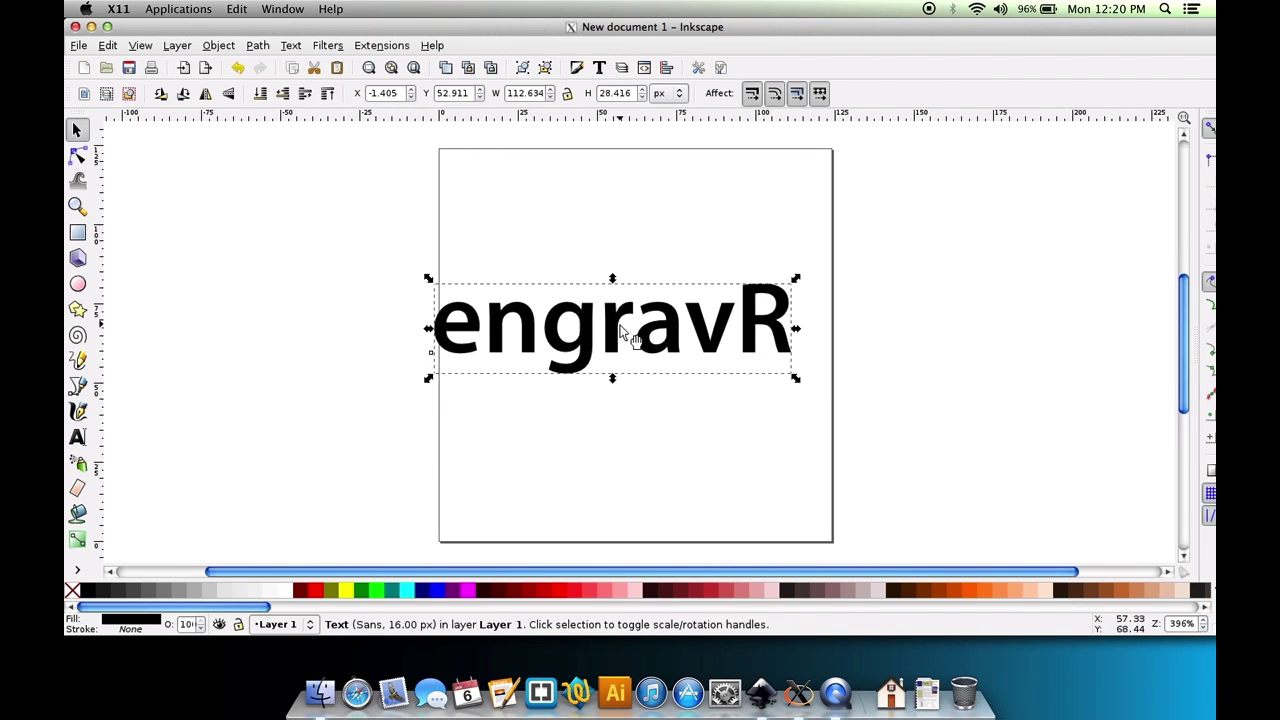
pyautogui.moveTo(623, 329); pyautogui.dragTo(651, 349)
pyautogui.click(697, 229)
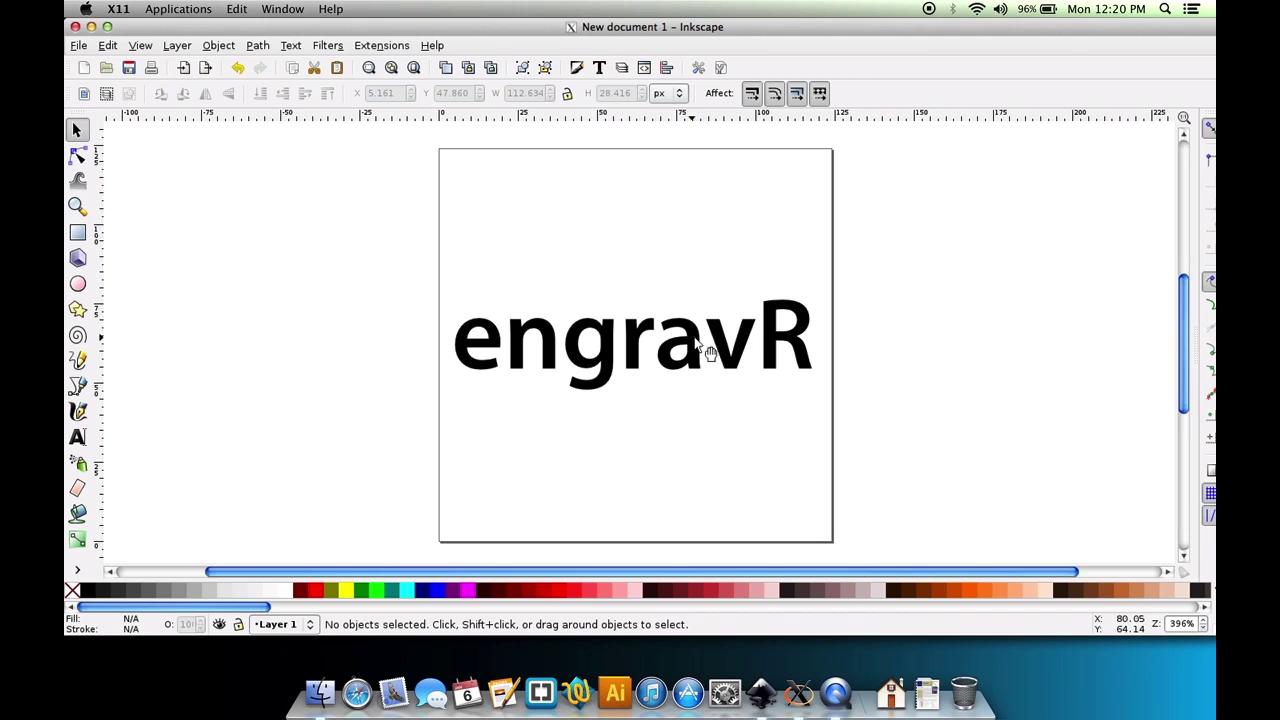
pyautogui.click(583, 352)
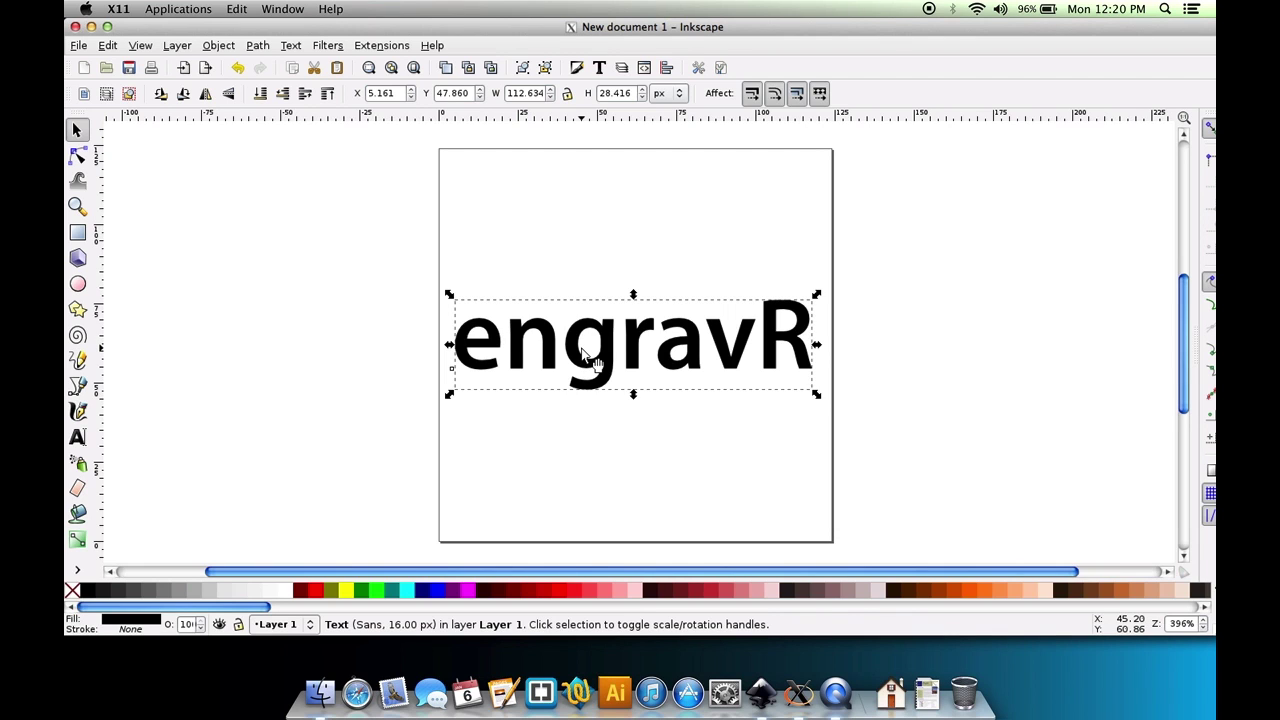
# Convert the engravR text to paths and bring up the Extensions > Gcodetools submenu.
pyautogui.click(258, 45)
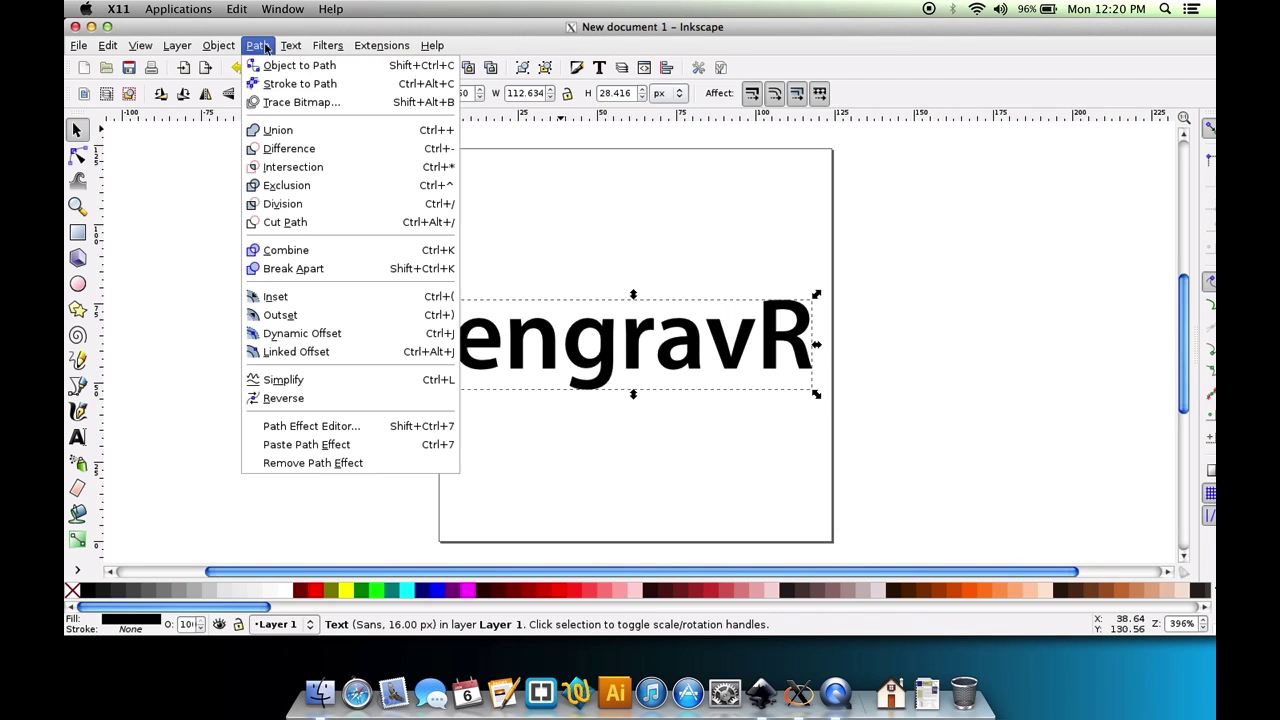
pyautogui.click(266, 65)
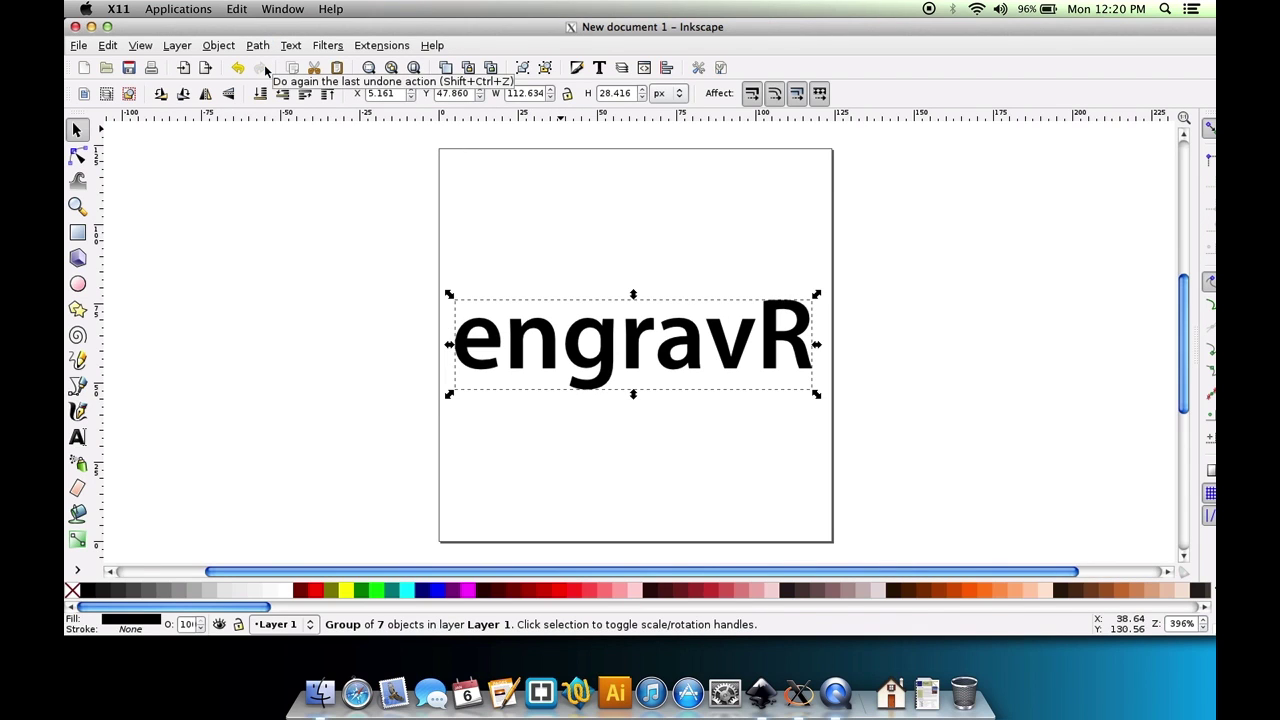
pyautogui.click(430, 45)
pyautogui.moveTo(381, 45)
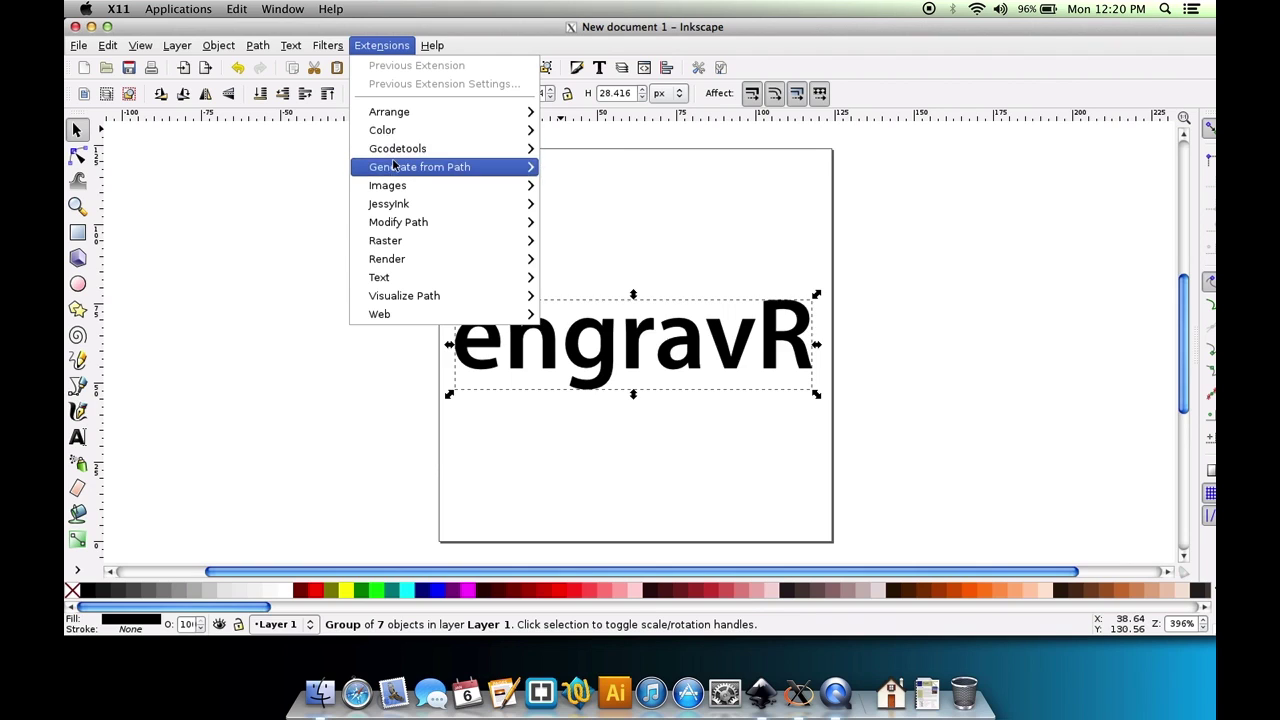
pyautogui.moveTo(398, 150)
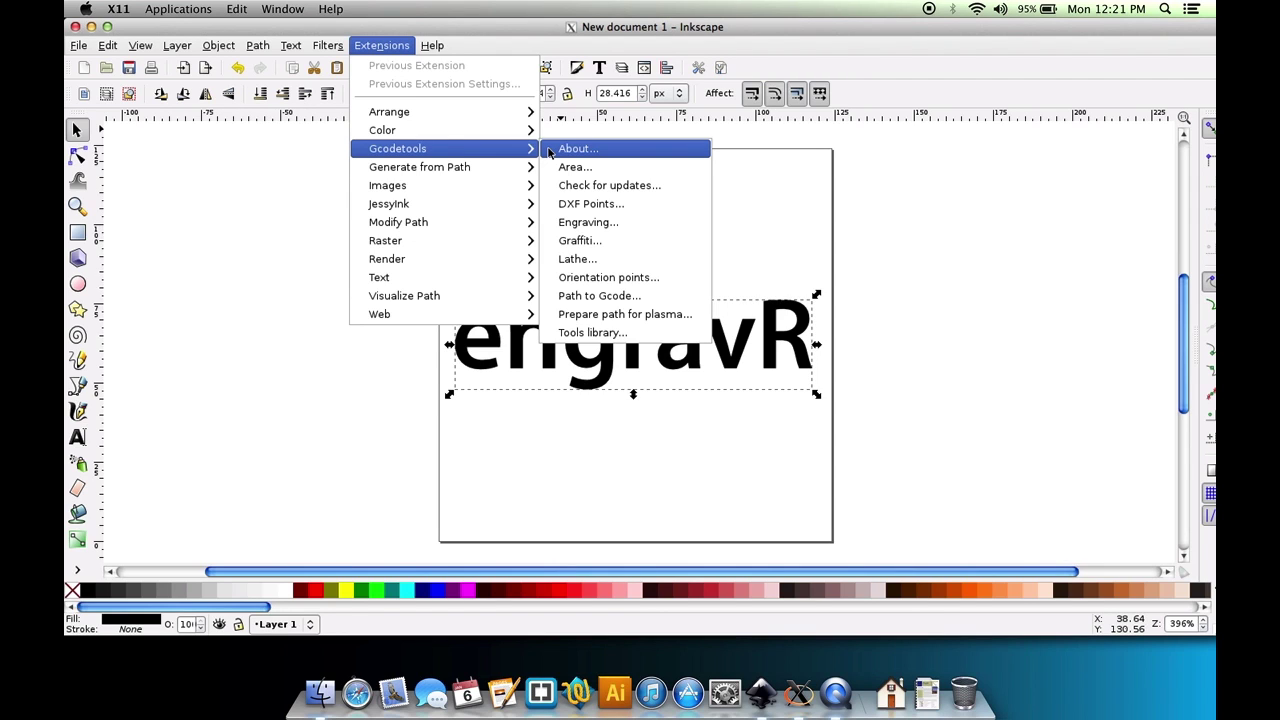
# In Path to Gcode Preferences, rename the output file from roofmeadow to engravr.ngc.
pyautogui.click(597, 297)
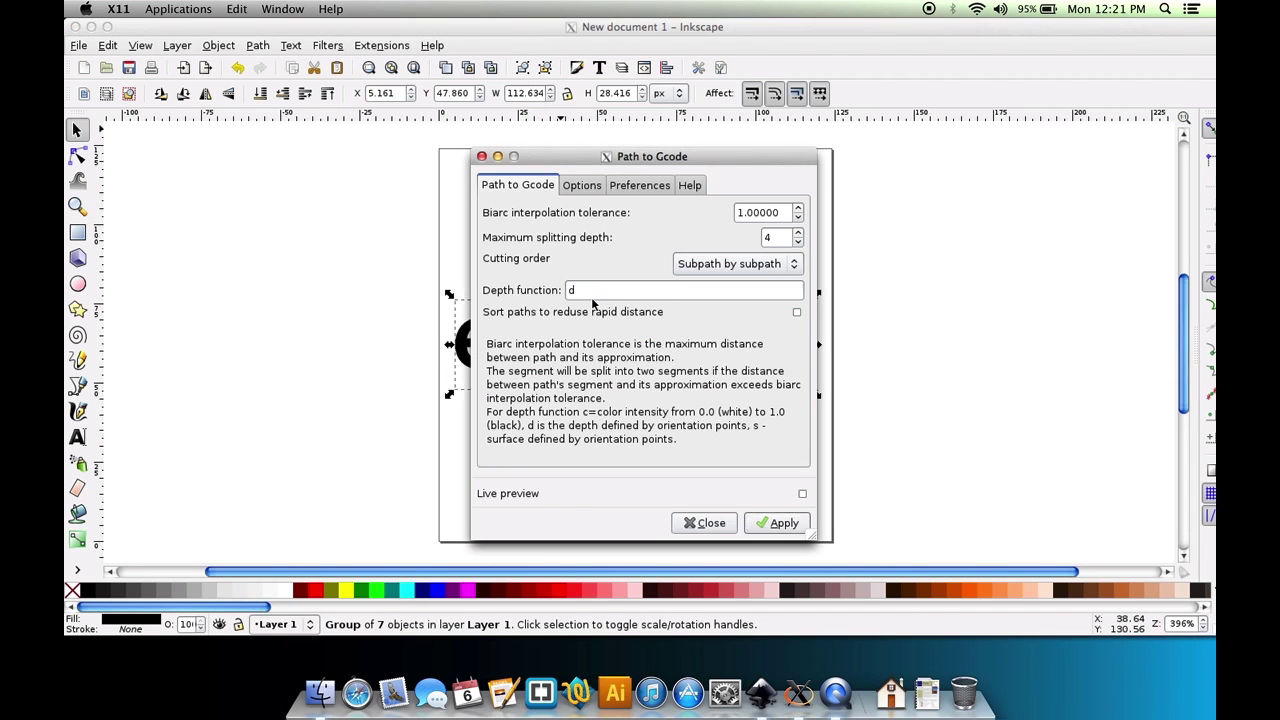
pyautogui.moveTo(622, 157); pyautogui.dragTo(916, 112)
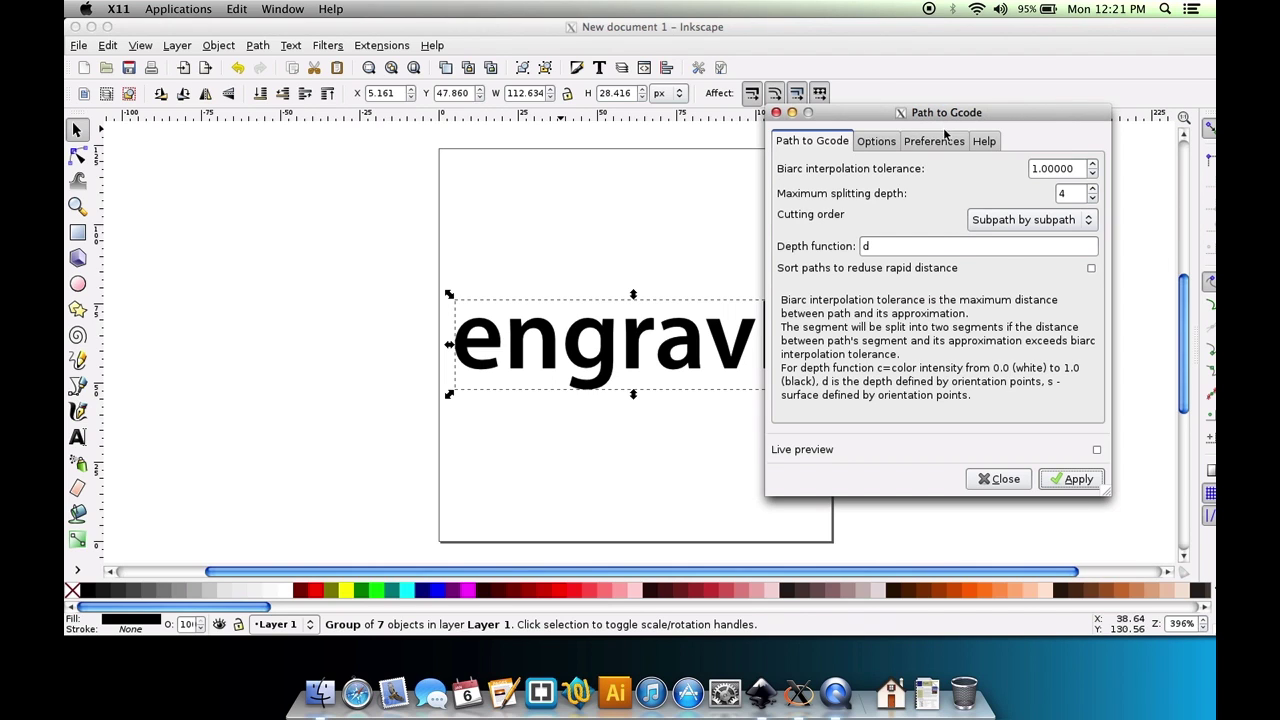
pyautogui.click(946, 142)
pyautogui.click(854, 172)
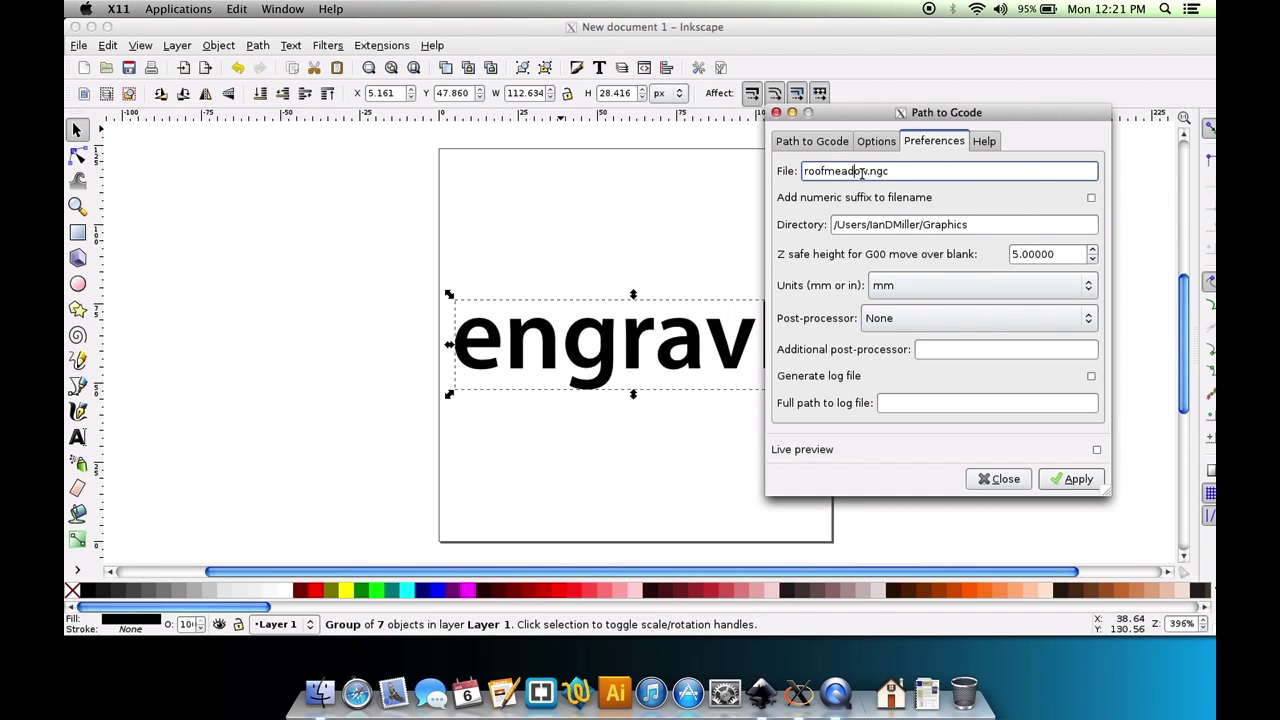
pyautogui.moveTo(868, 172); pyautogui.dragTo(794, 167)
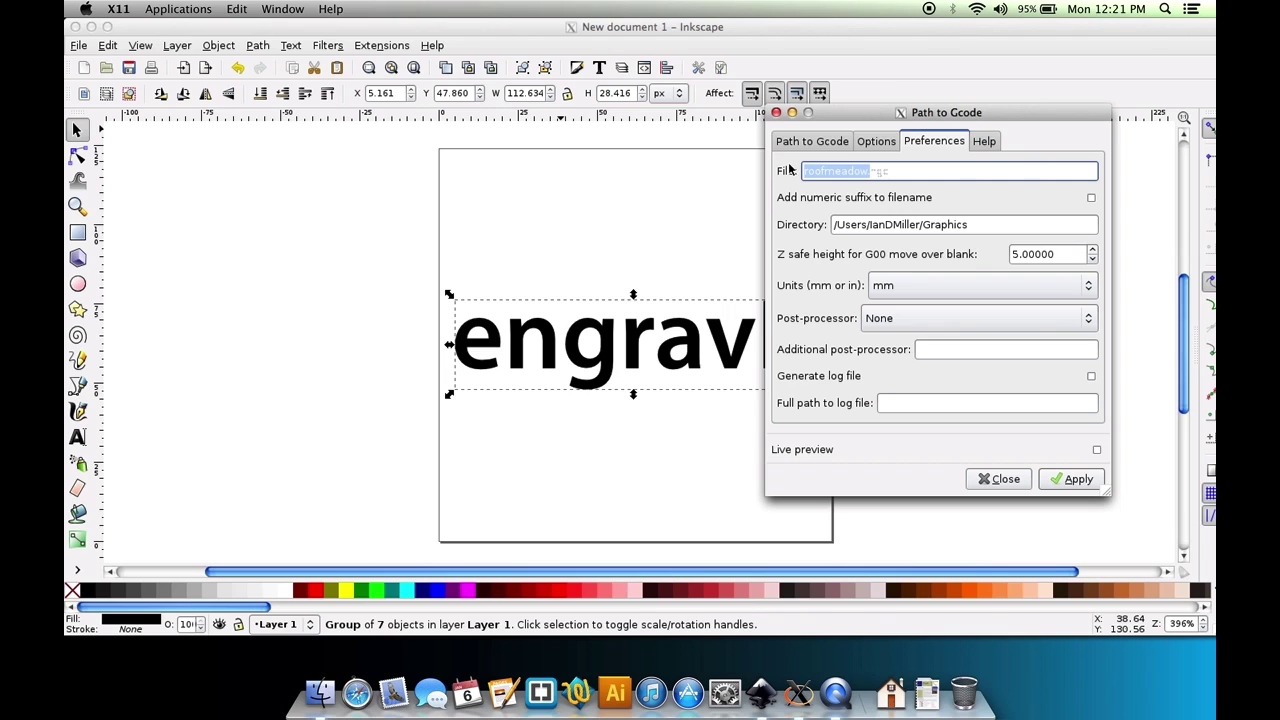
pyautogui.click(855, 172)
pyautogui.moveTo(853, 172); pyautogui.dragTo(756, 176)
pyautogui.write('engrav')
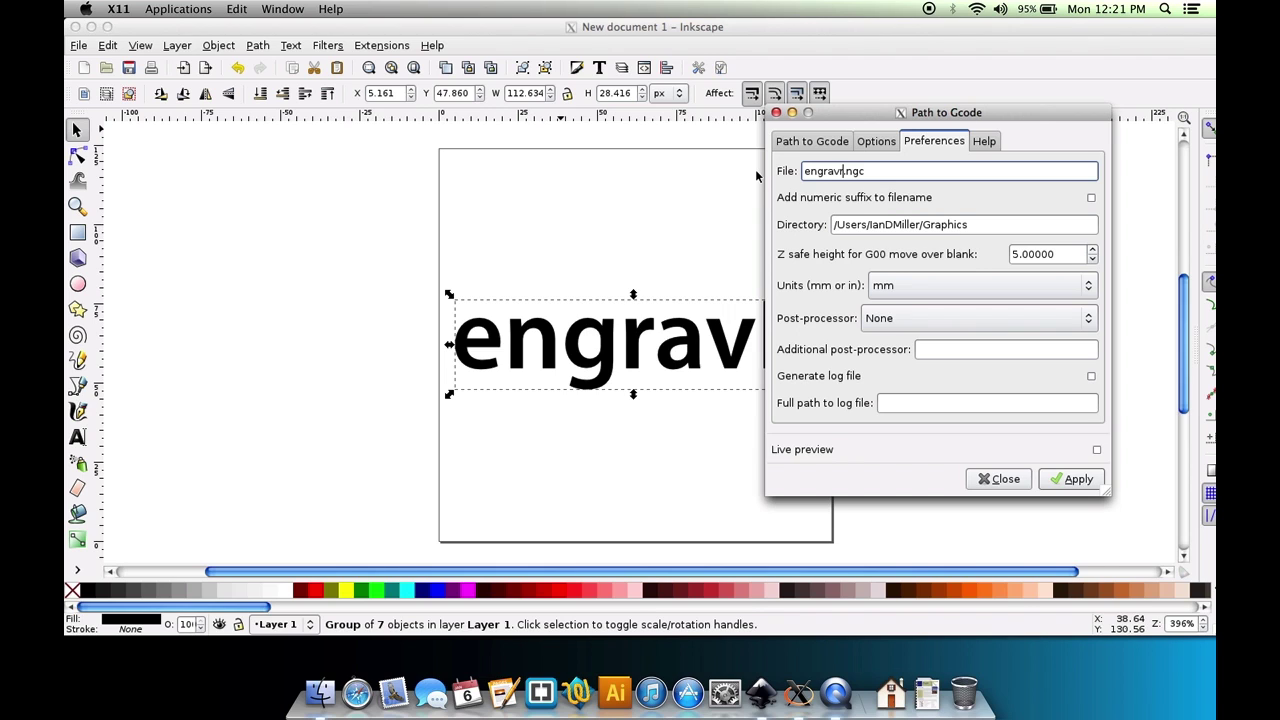
pyautogui.click(812, 142)
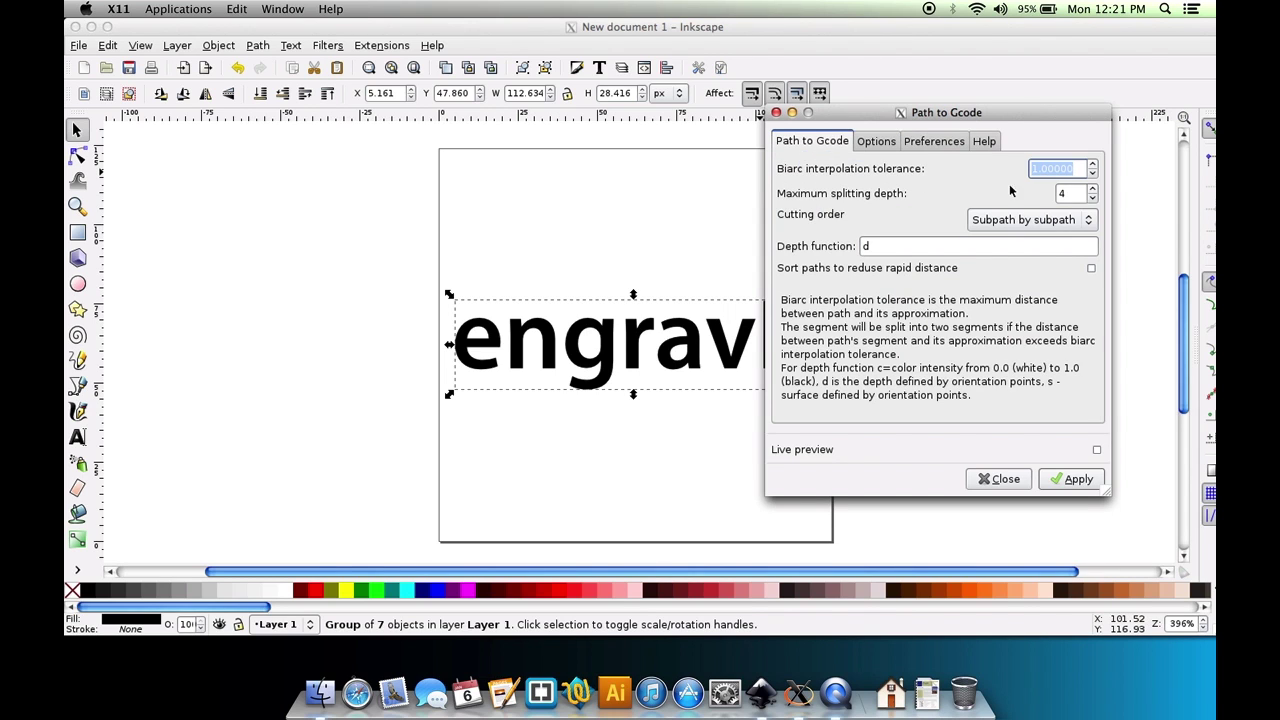
# Apply Path to Gcode to write engravr.ngc, dismiss the warning, close, and undo the toolpaths.
pyautogui.click(1078, 480)
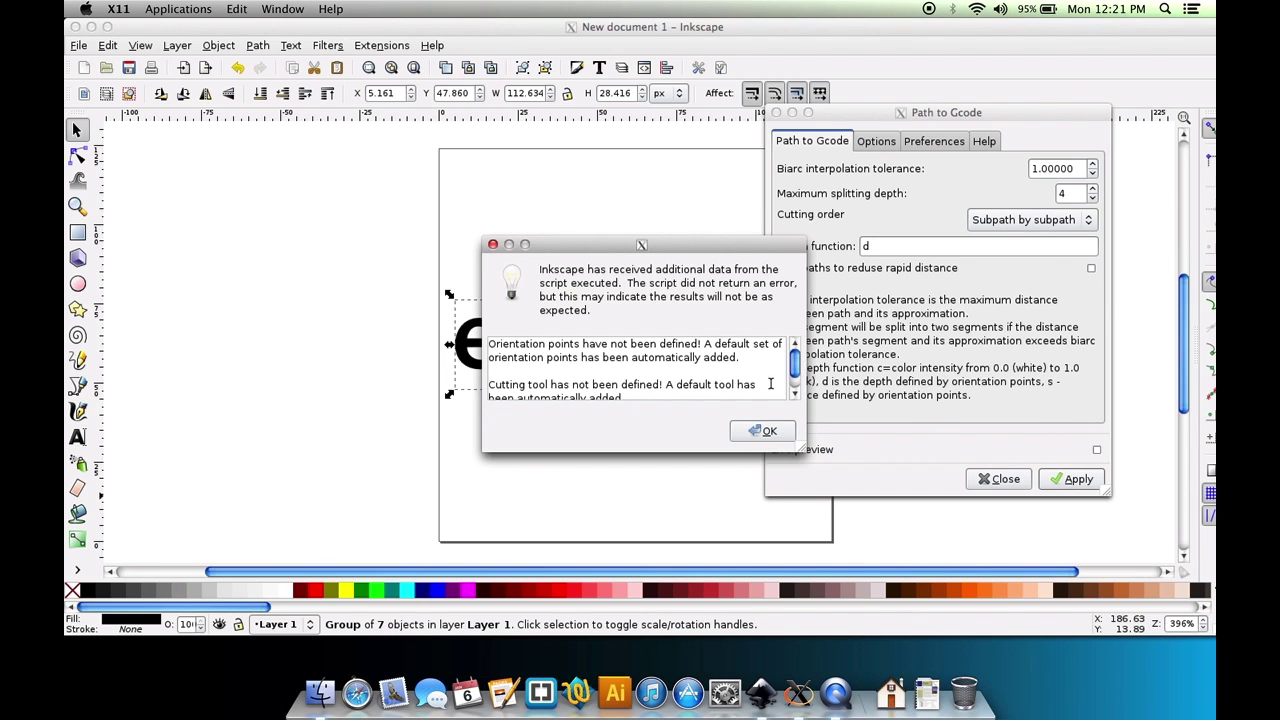
pyautogui.scroll(-1, 770, 383)
pyautogui.scroll(1, 770, 383)
pyautogui.scroll(-1, 770, 383)
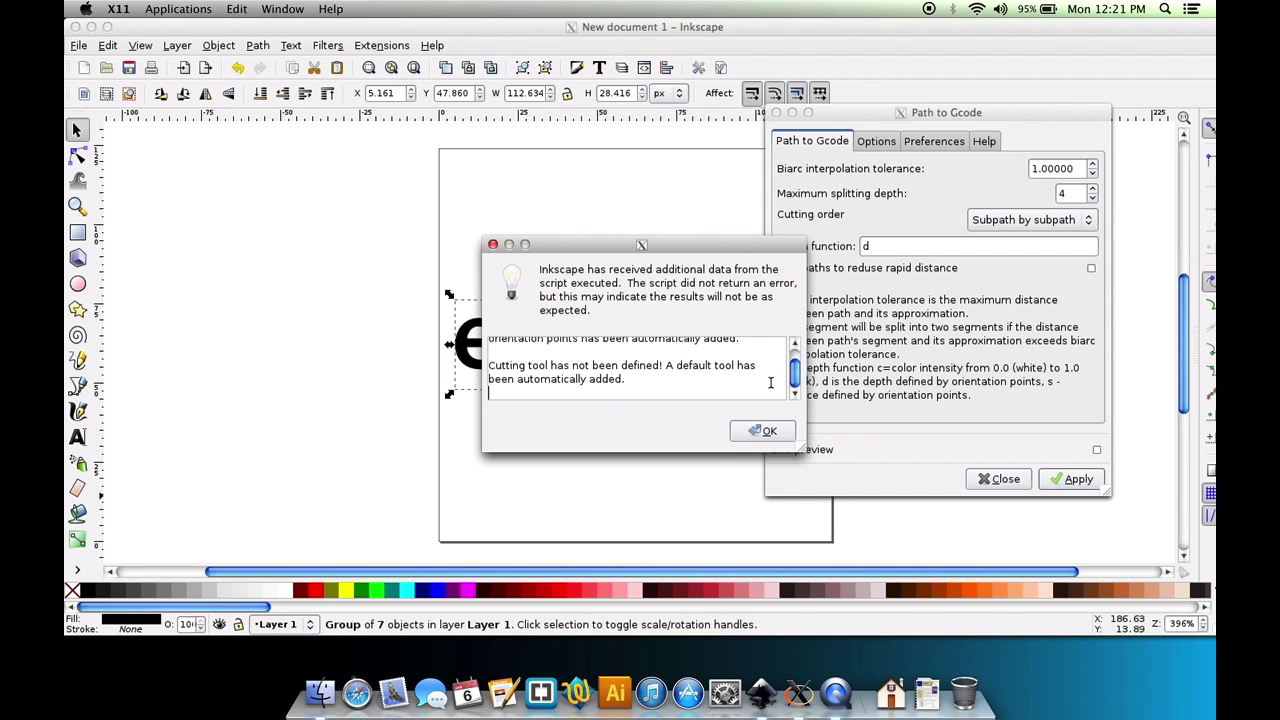
pyautogui.scroll(1, 770, 383)
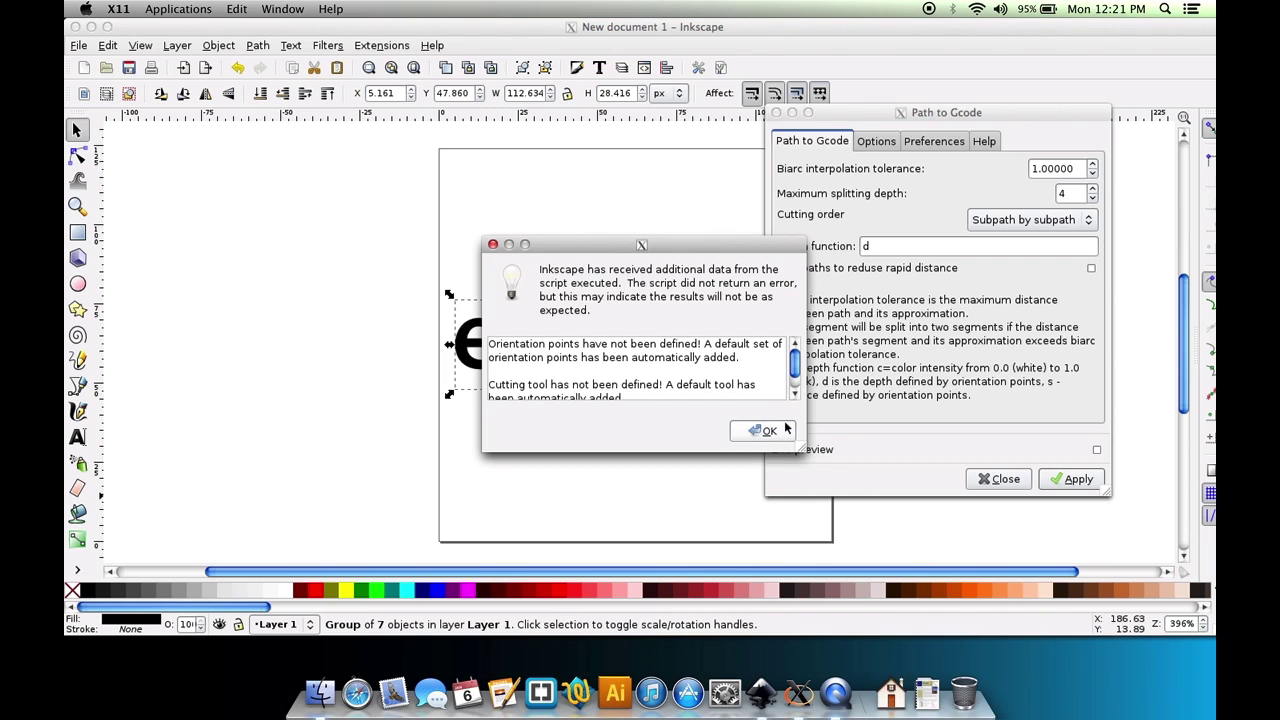
pyautogui.click(781, 430)
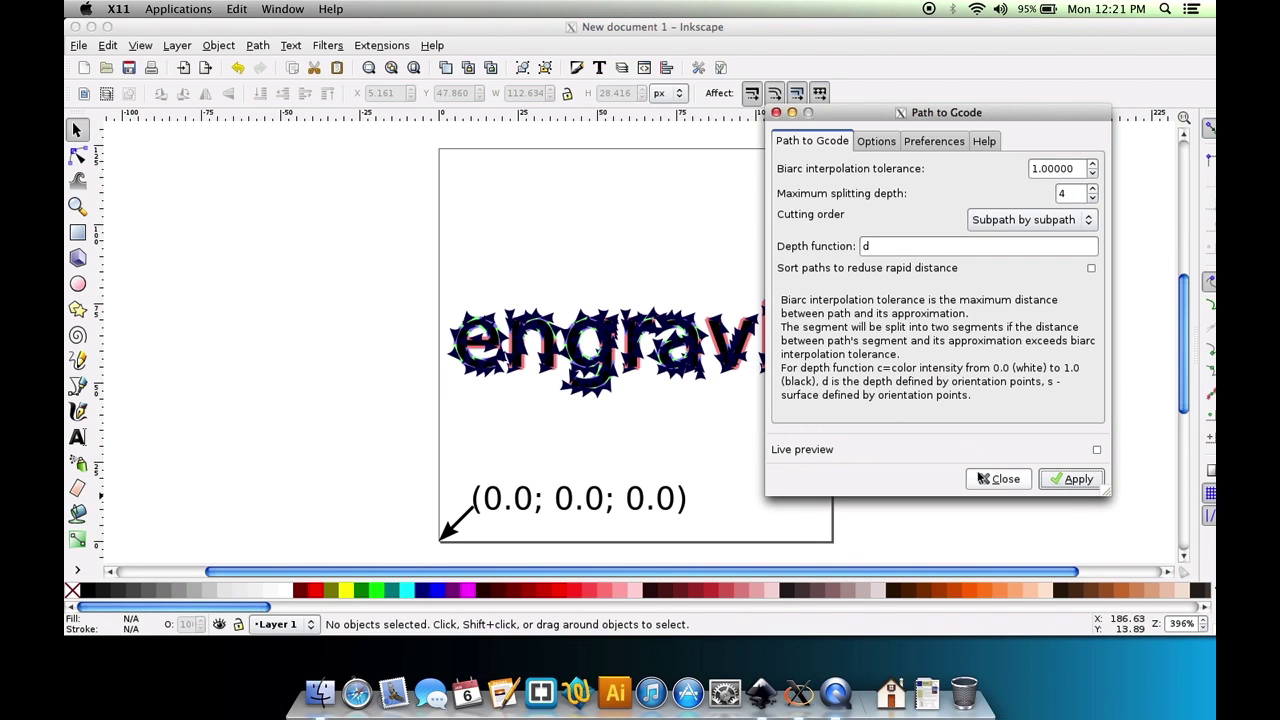
pyautogui.click(998, 479)
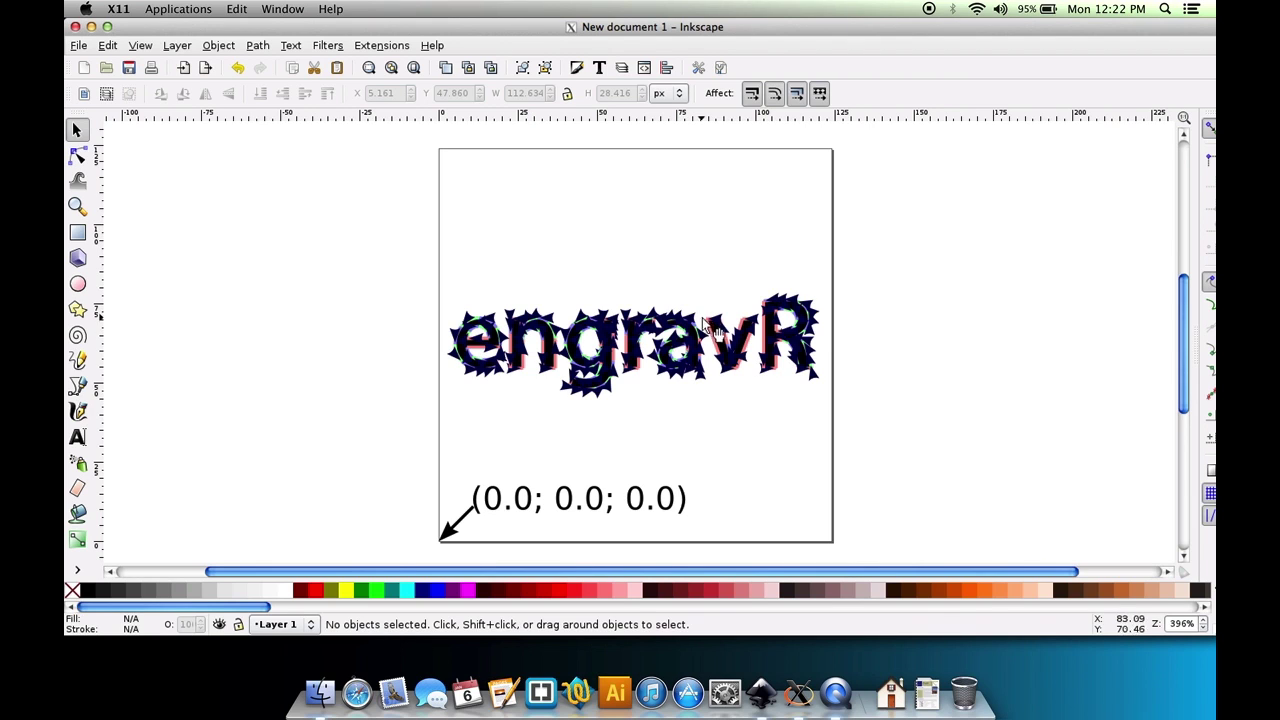
pyautogui.hotkey('ctrl', 'z')
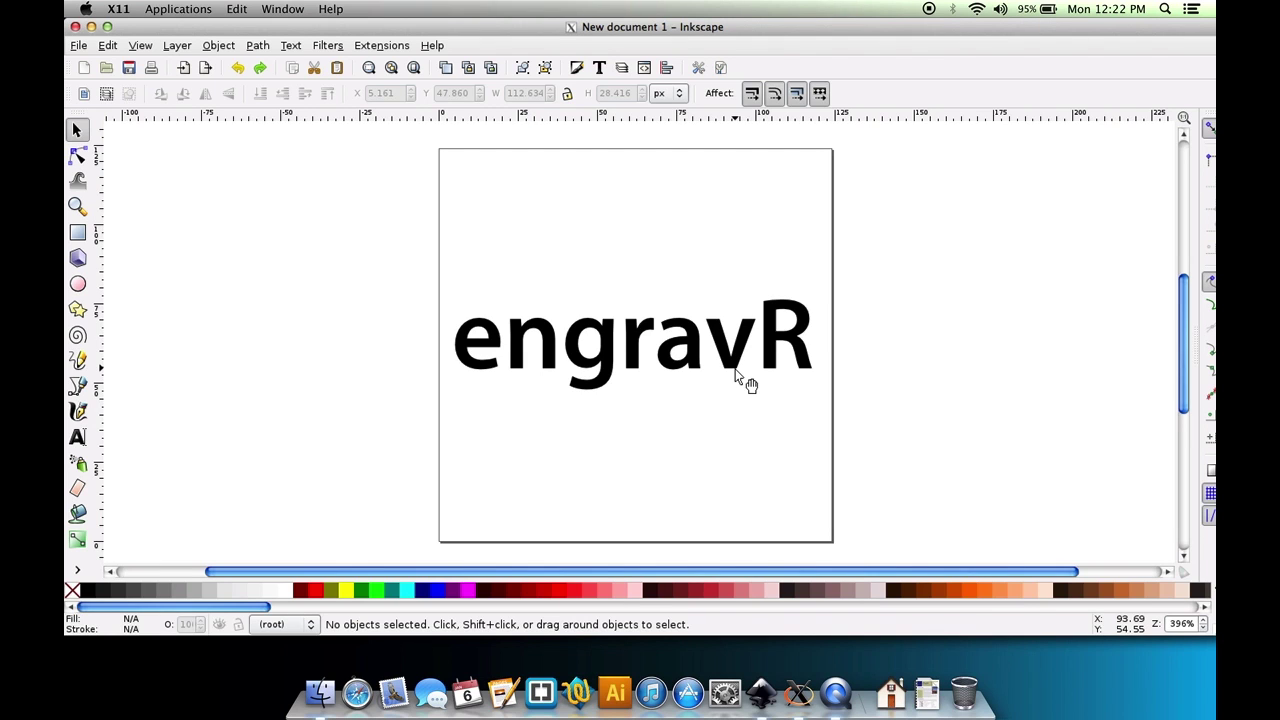
# Close Inkscape without saving and open a Finder window.
pyautogui.click(75, 27)
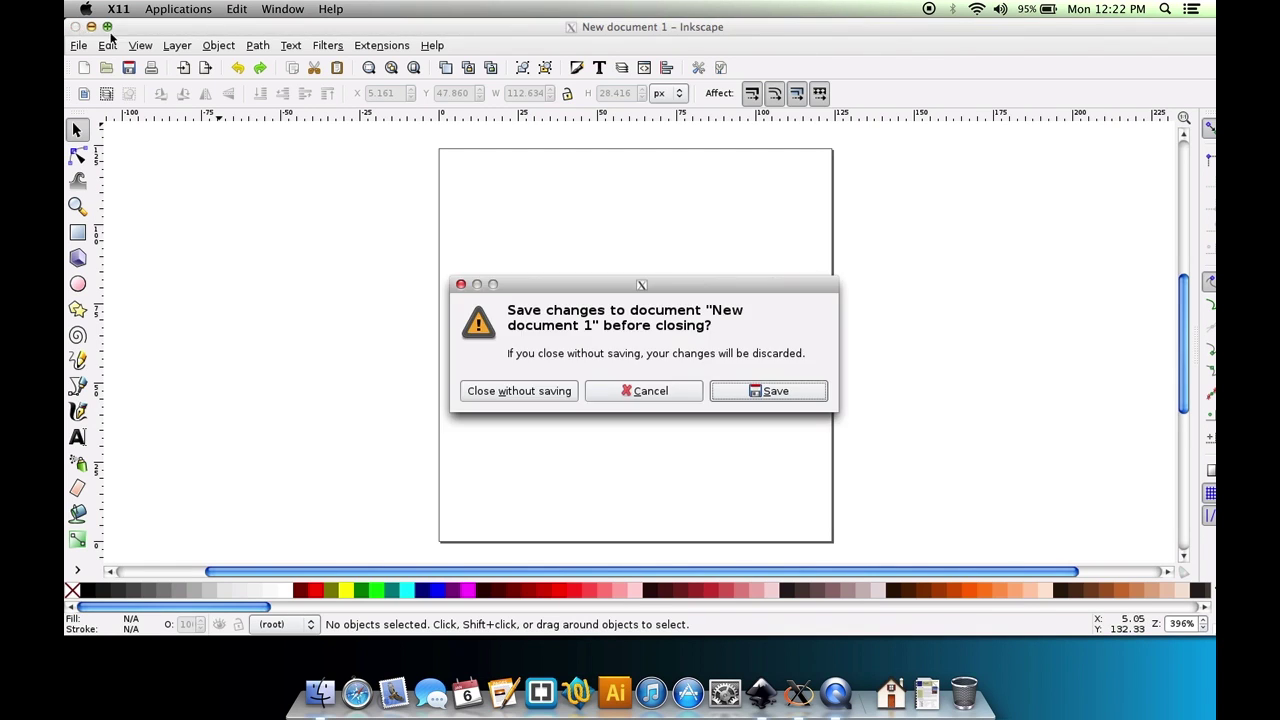
pyautogui.click(533, 393)
pyautogui.click(336, 691)
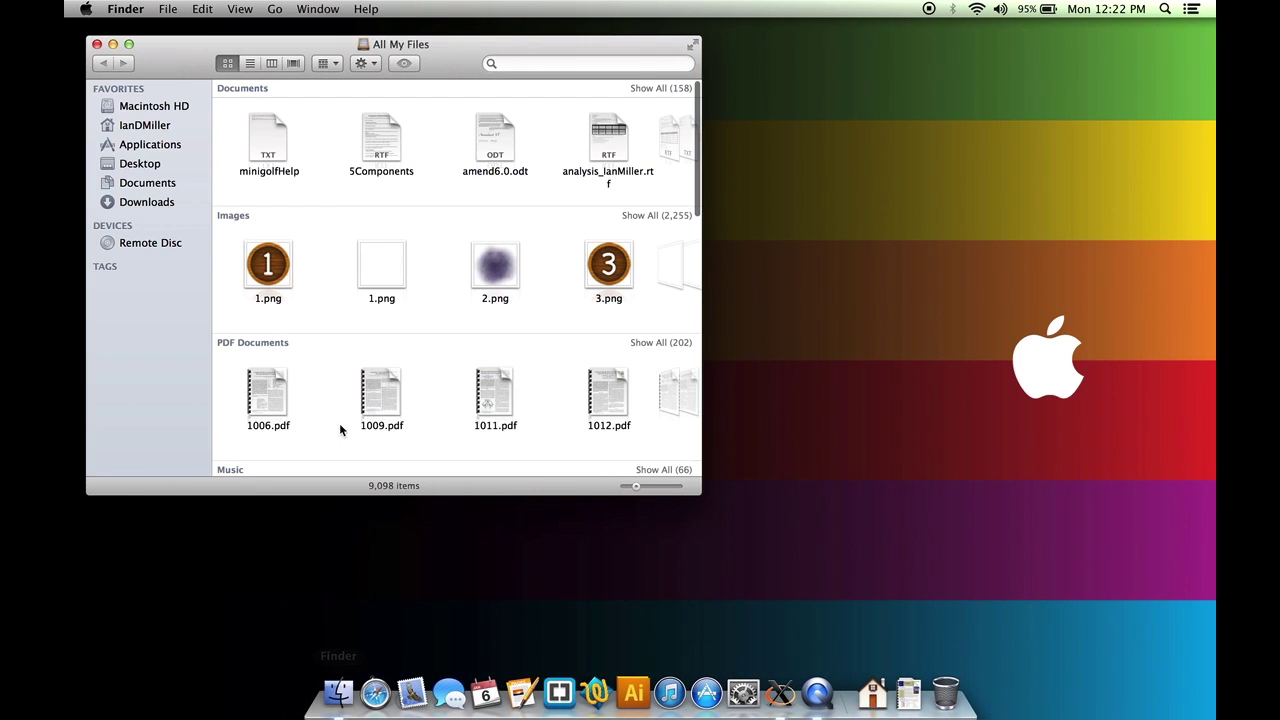
# Confirm engravr.ngc is in the home Graphics folder, then return to the home folder.
pyautogui.click(132, 122)
pyautogui.click(273, 212)
pyautogui.doubleClick(272, 212)
pyautogui.scroll(-1, 408, 308)
pyautogui.click(254, 404)
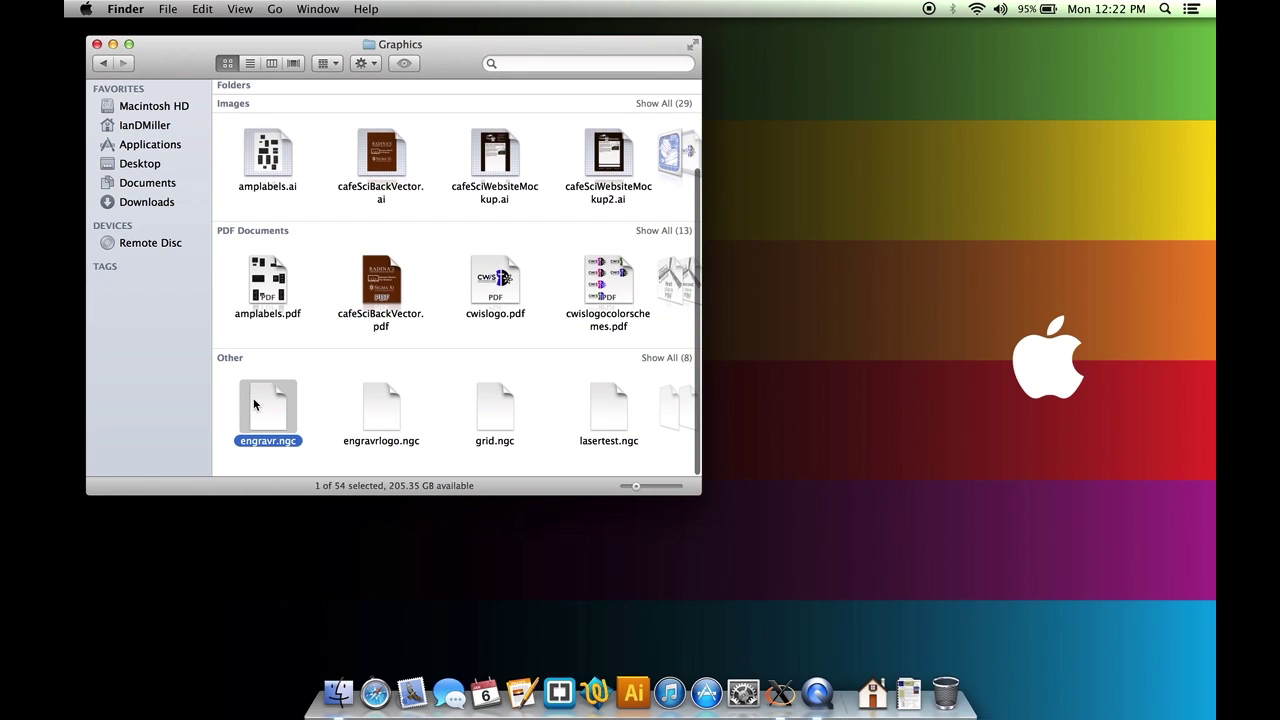
pyautogui.click(314, 406)
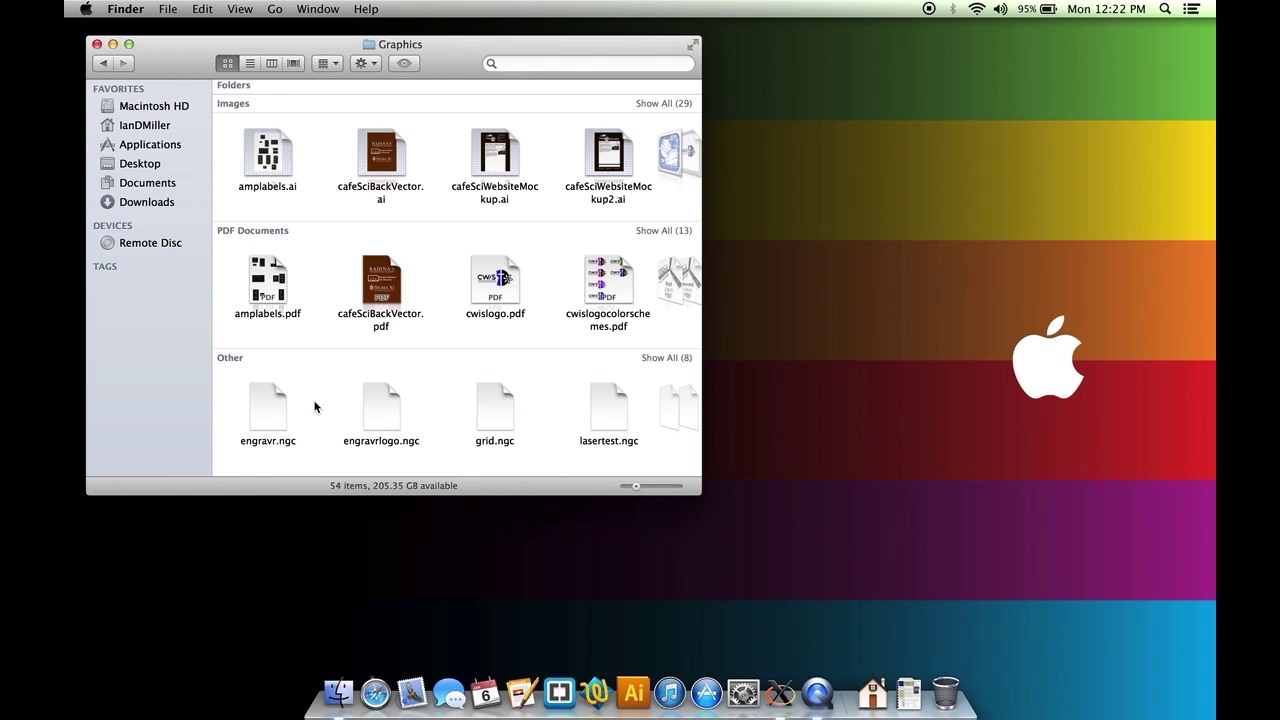
pyautogui.click(166, 125)
# Launch remoteengrave.py from Programming > Python and dismiss the Python Launcher preferences.
pyautogui.doubleClick(295, 291)
pyautogui.doubleClick(270, 436)
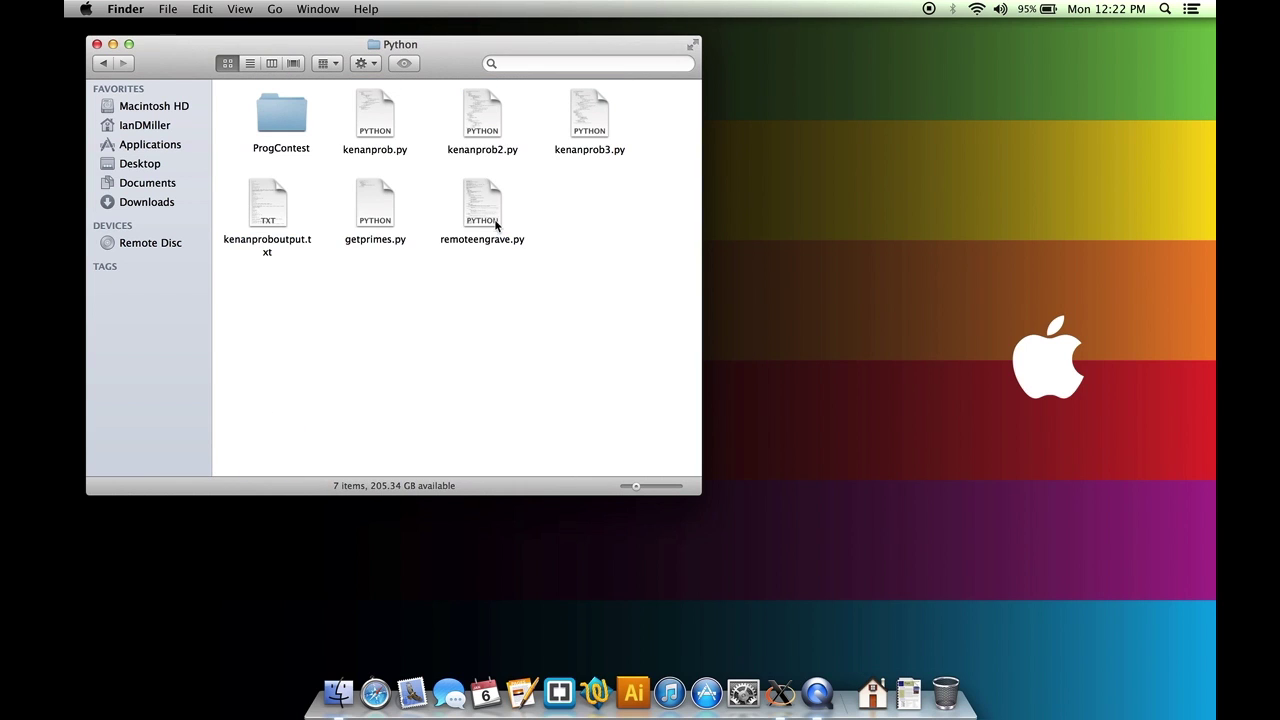
pyautogui.doubleClick(495, 225)
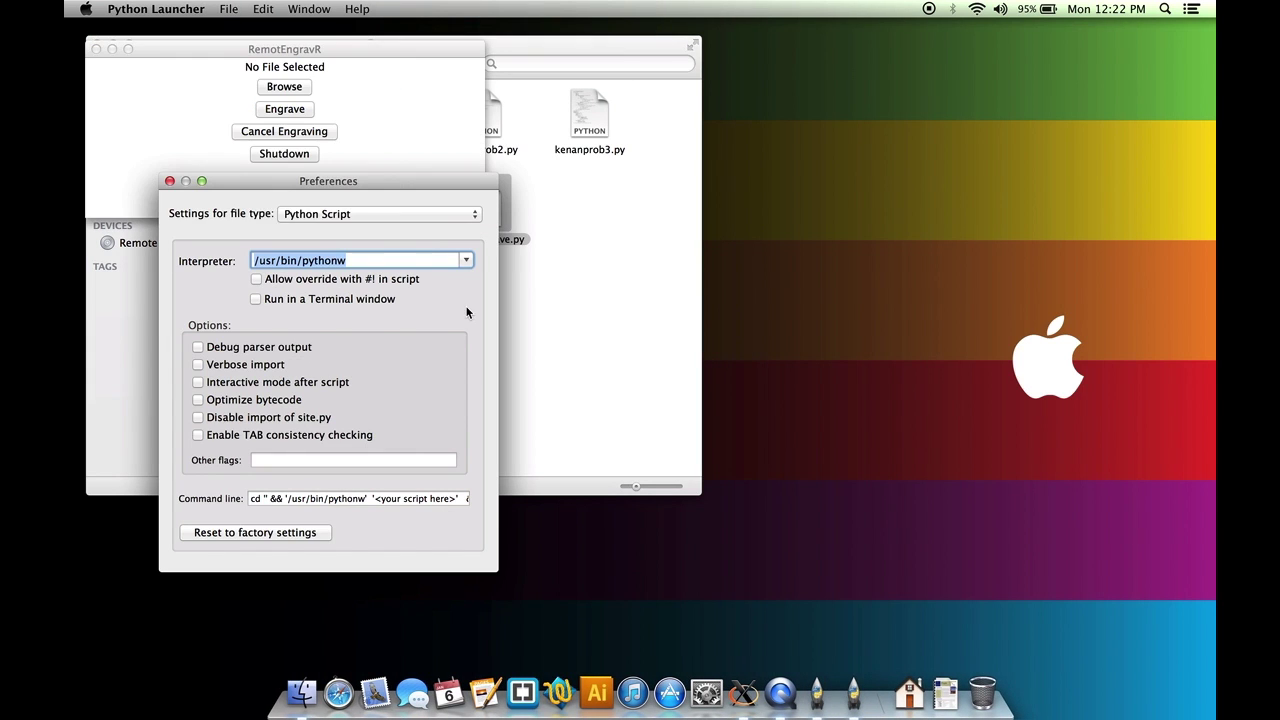
pyautogui.click(170, 181)
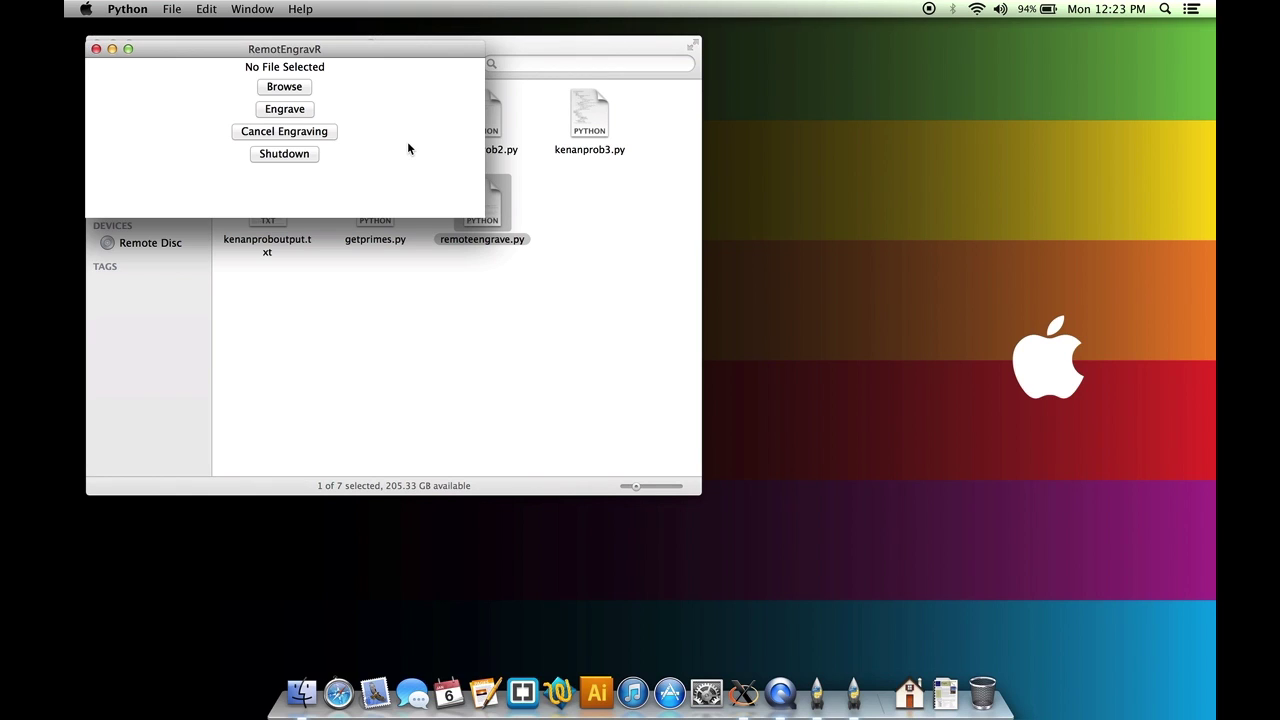
# Browse to the Graphics folder and load engravr.ngc into RemotEngravR.
pyautogui.click(293, 87)
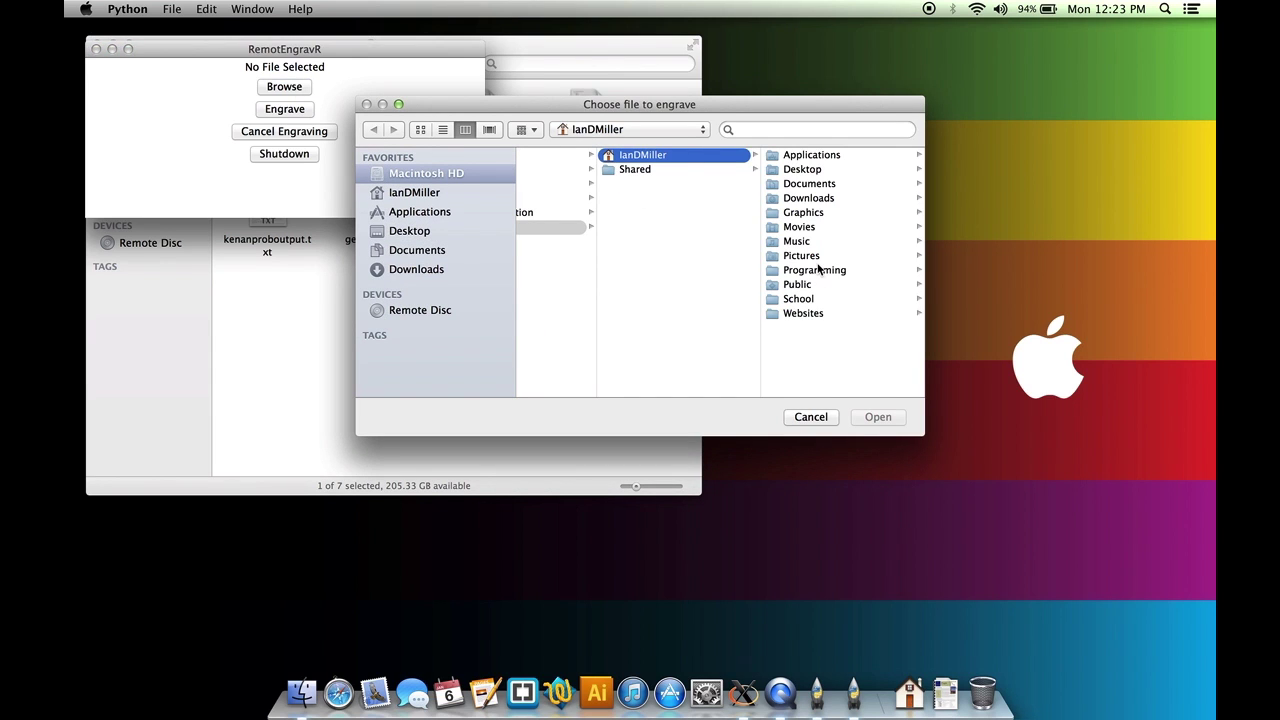
pyautogui.click(803, 212)
pyautogui.scroll(-5, 858, 266)
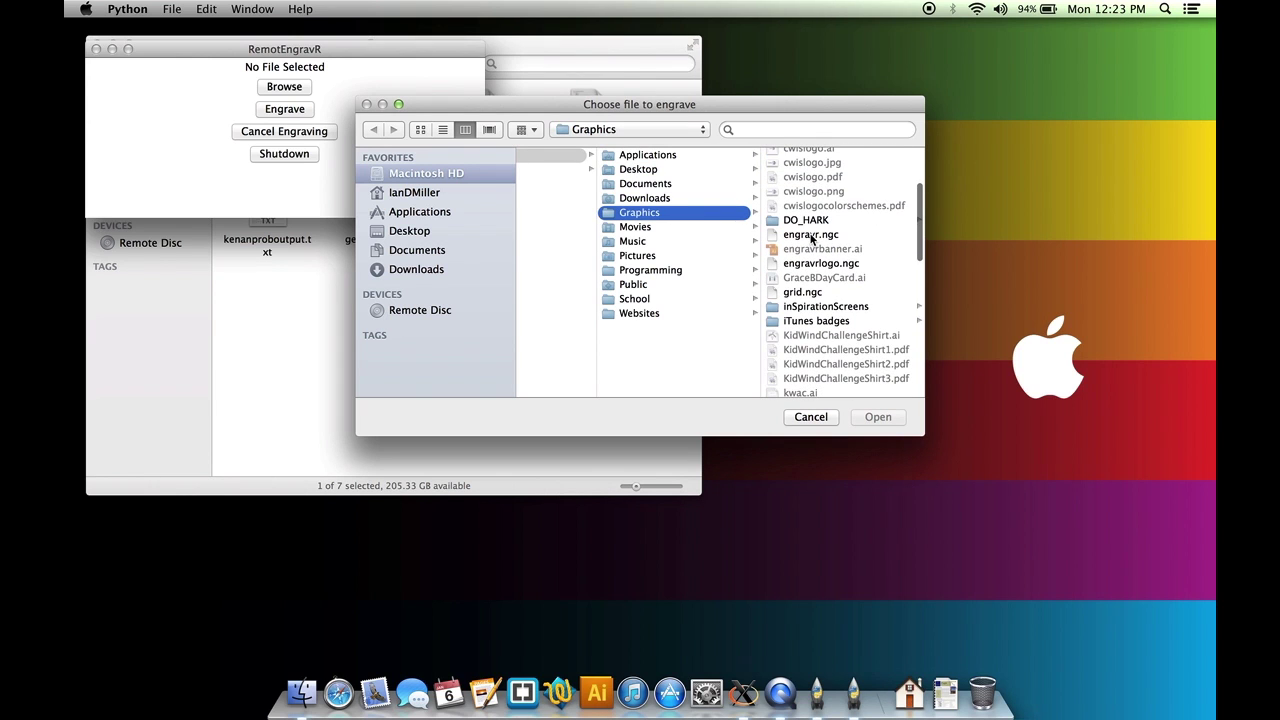
pyautogui.click(811, 235)
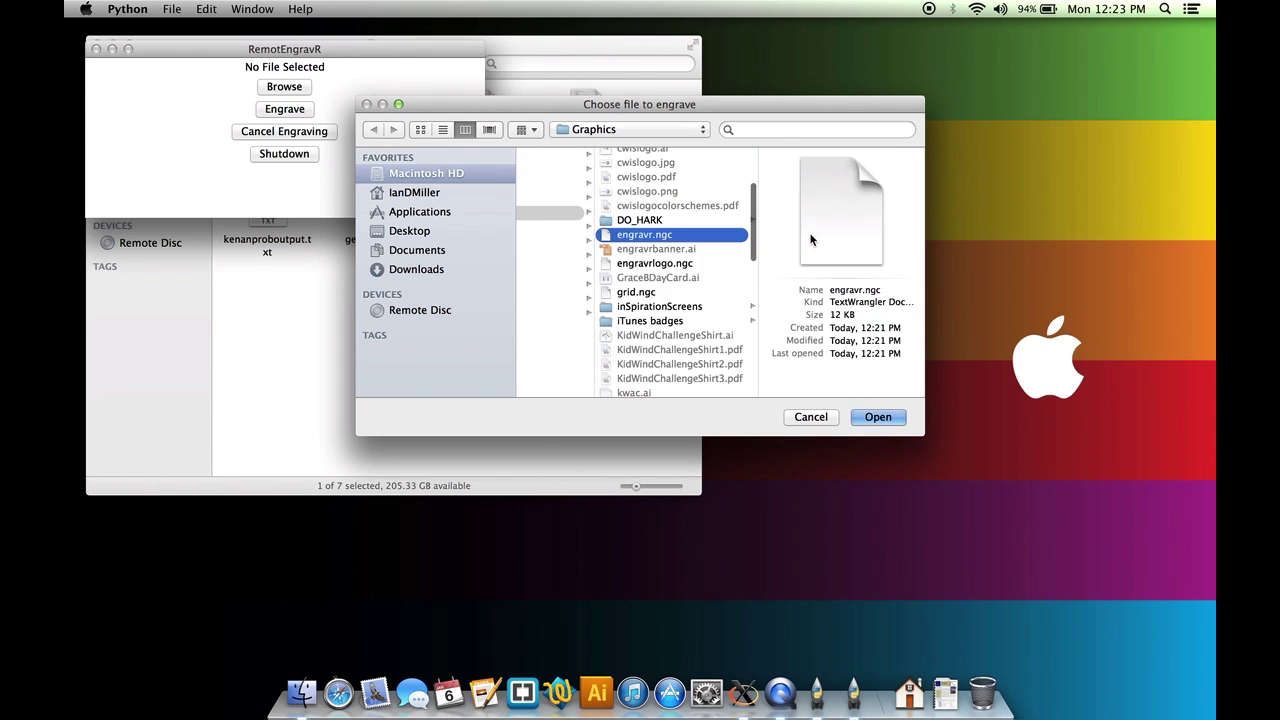
pyautogui.click(668, 266)
pyautogui.click(670, 240)
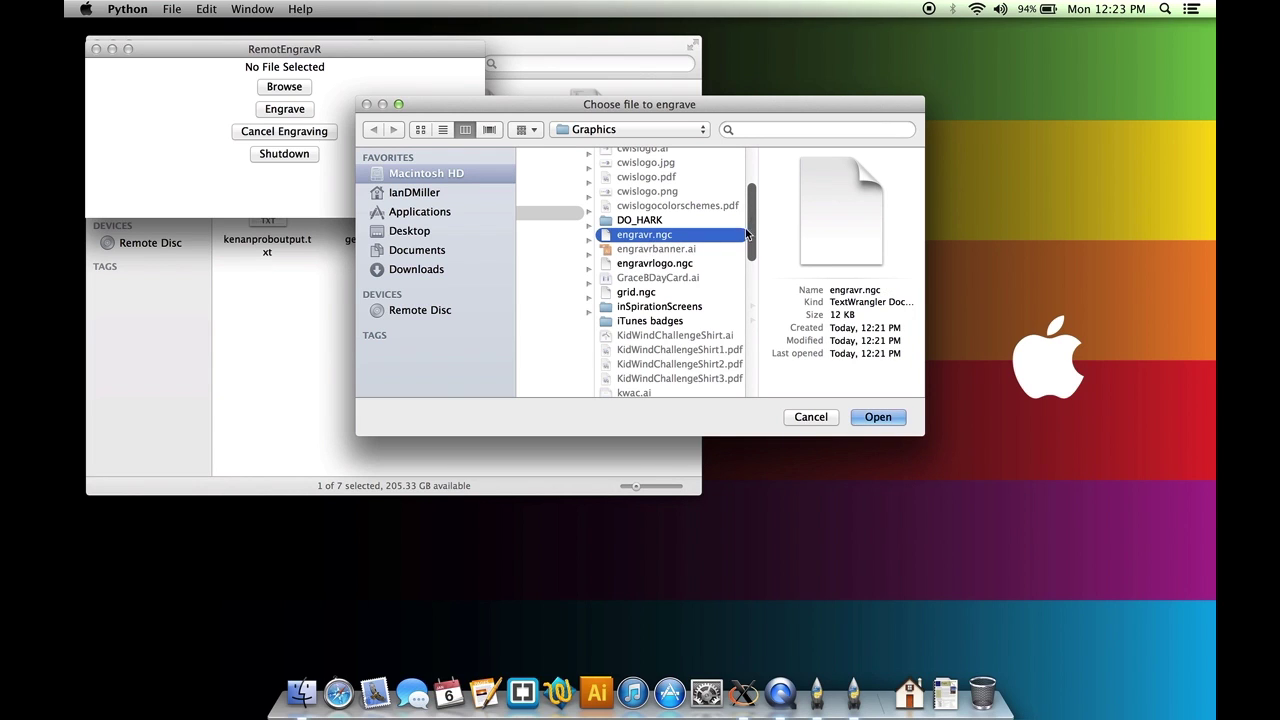
pyautogui.click(878, 417)
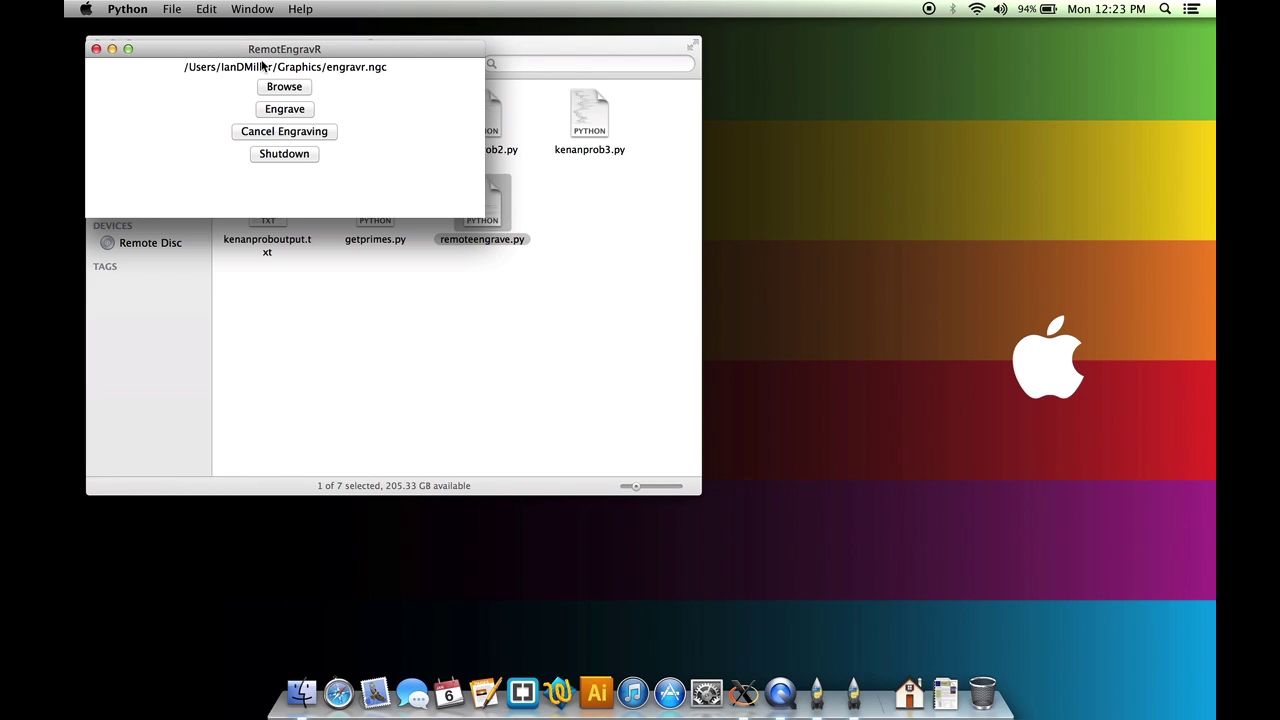
pyautogui.click(286, 111)
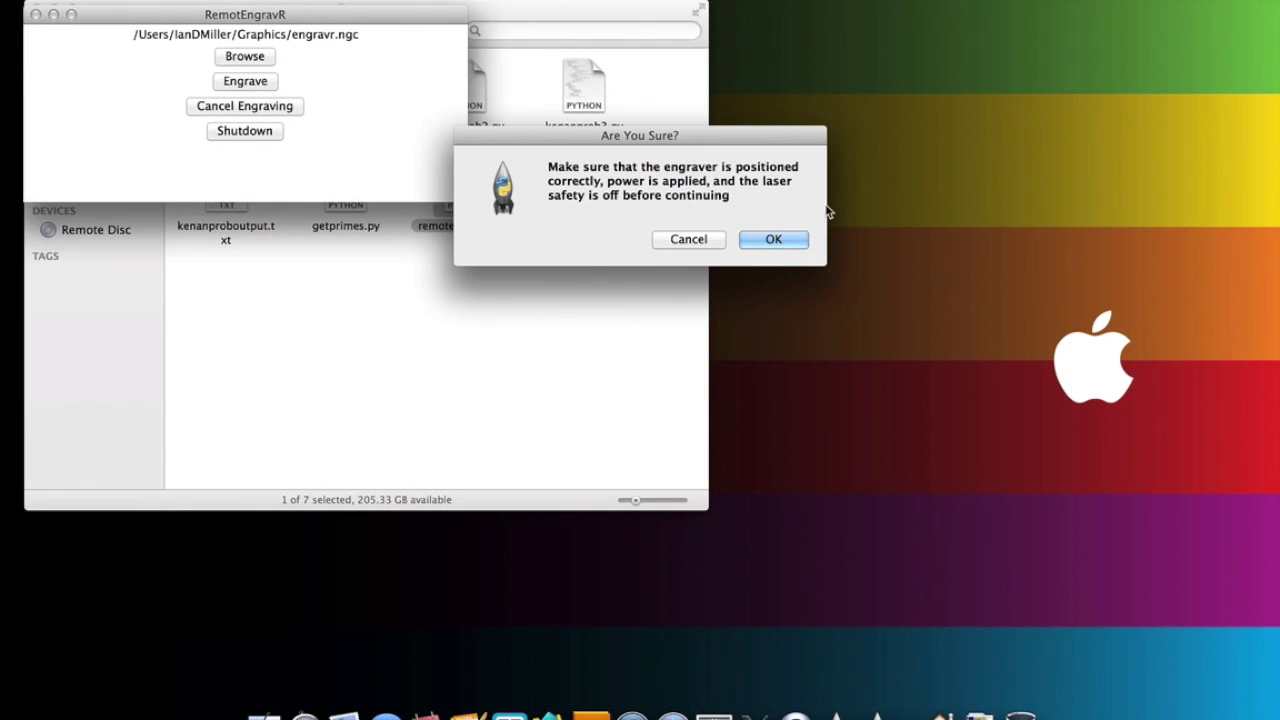
# Confirm the Are You Sure? safety prompt to start engraving engravr.ngc.
pyautogui.click(791, 246)
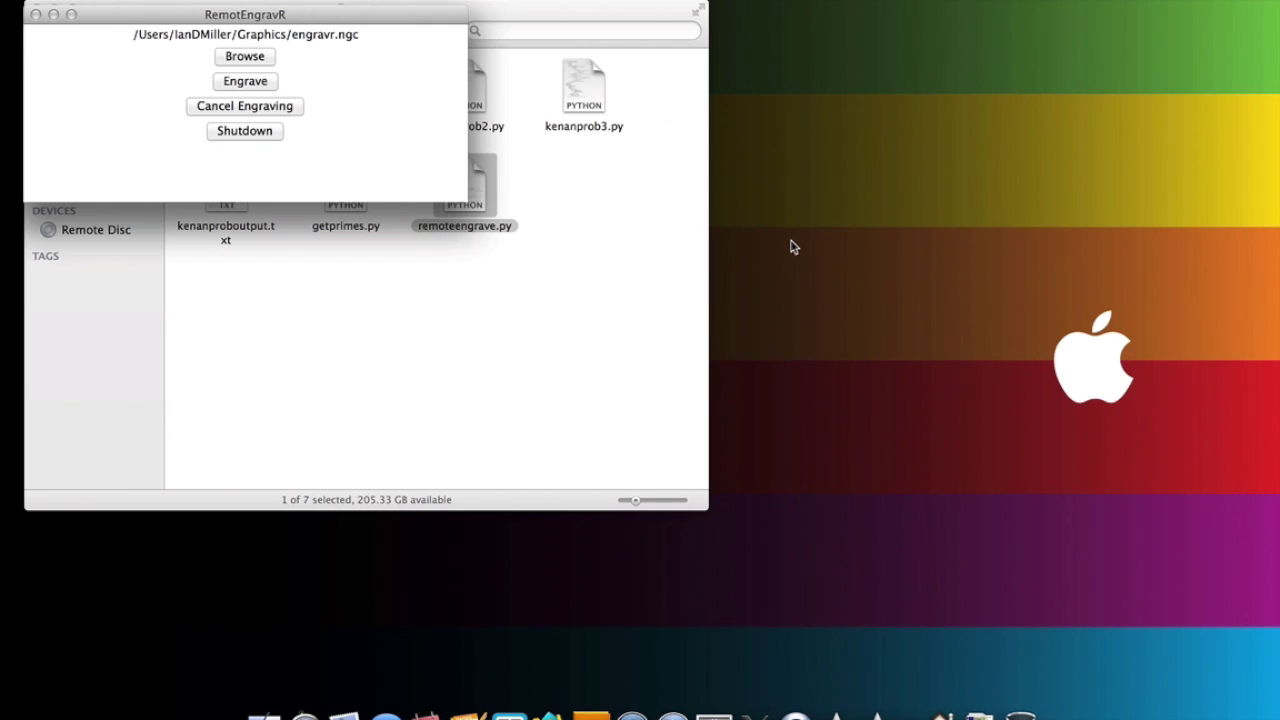